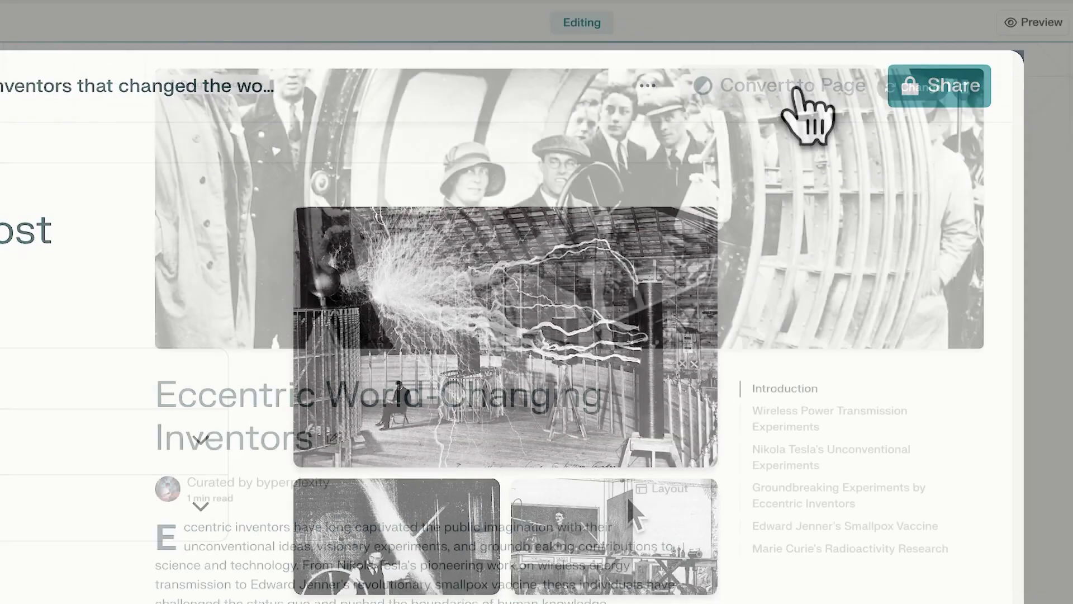
- Leave the previous page and open a new Draft Page with the 'What's your Page about?' field
scroll(630, 509, down, 3)
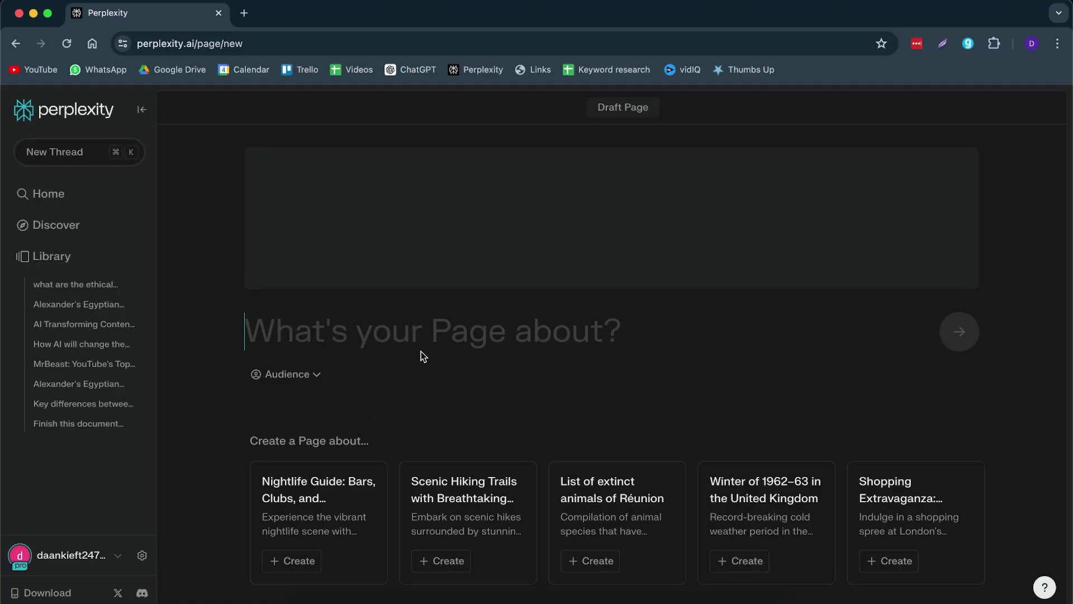
- Paste 'How AI will change the future of content creation' as the page topic and review it
text(How AI will change the future of content creation)
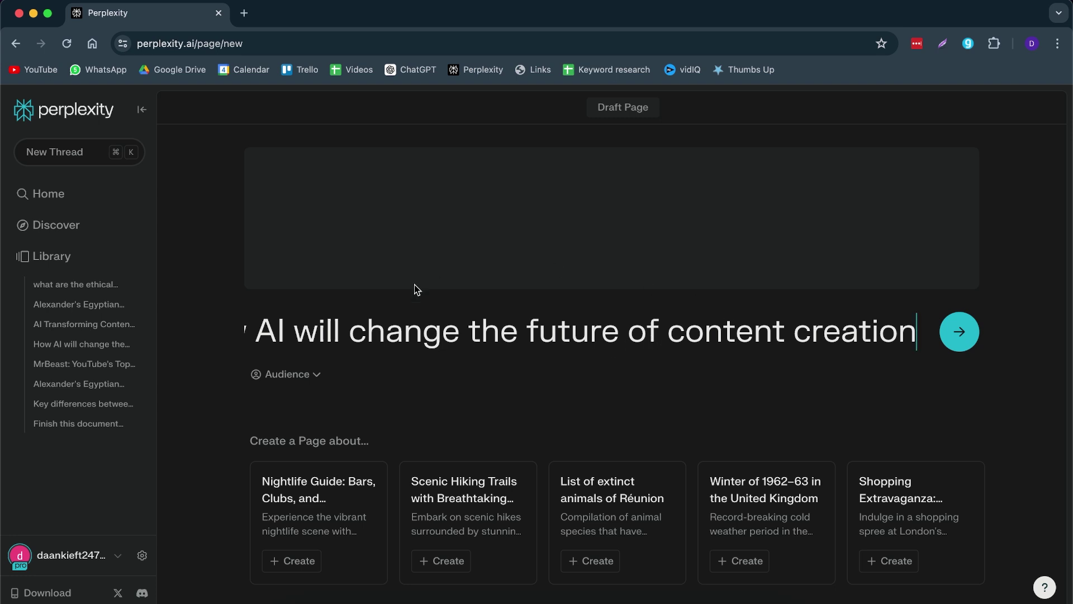
drag(515, 340, 220, 335)
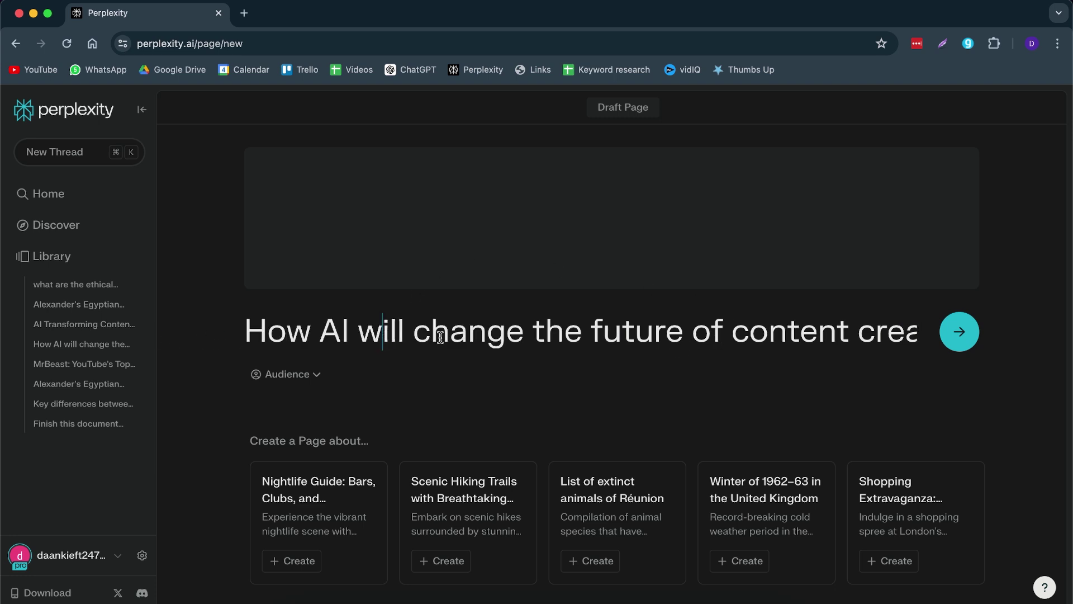
drag(814, 335, 943, 344)
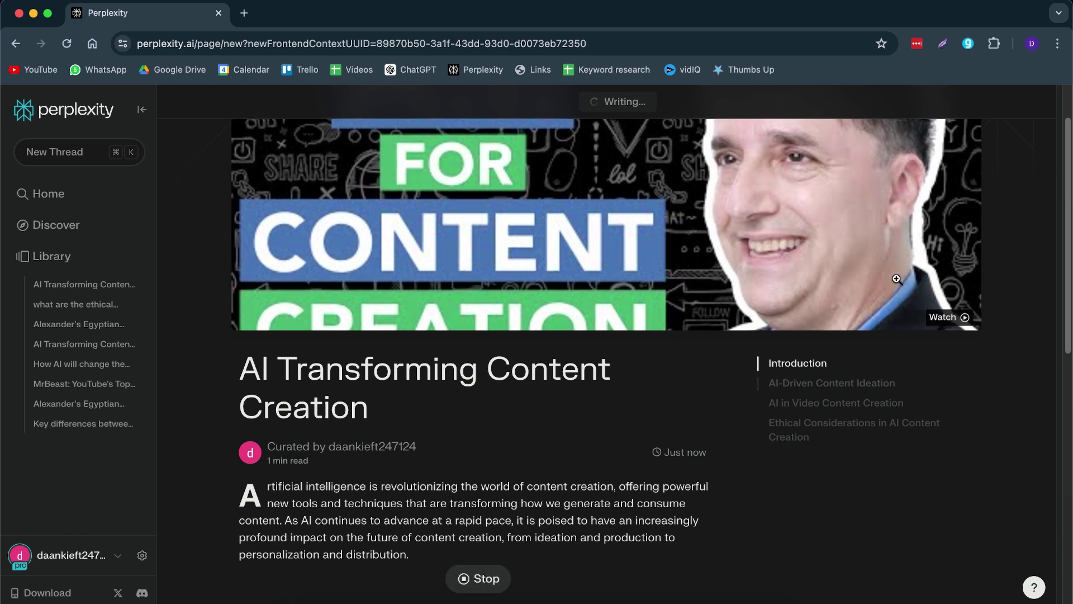
- Generate the 'AI Transforming Content Creation' page and follow it through to Ethical Considerations
scroll(897, 279, down, 5)
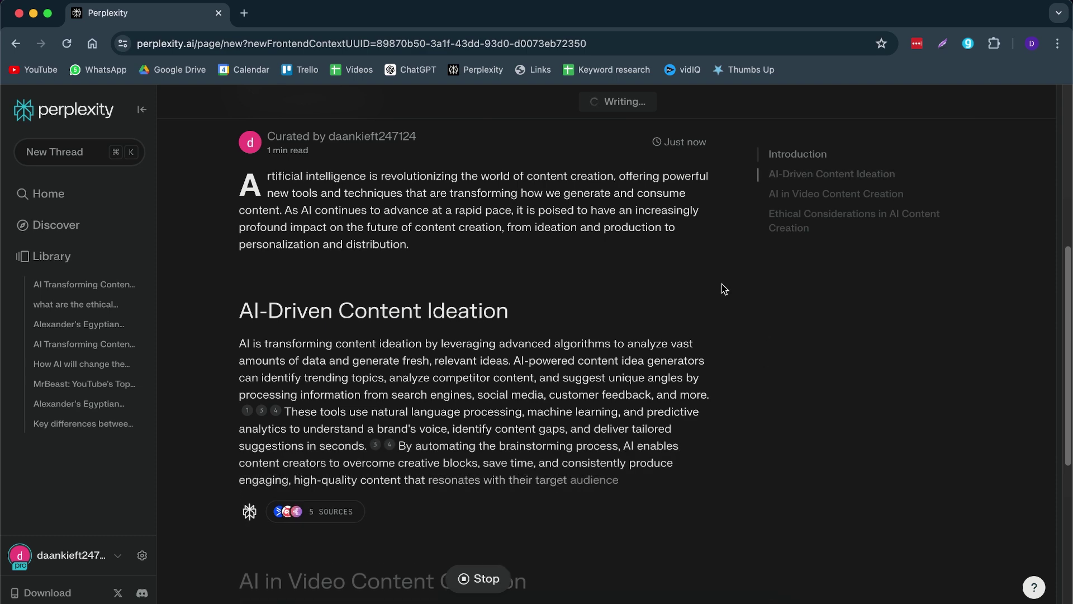
scroll(724, 289, down, 2)
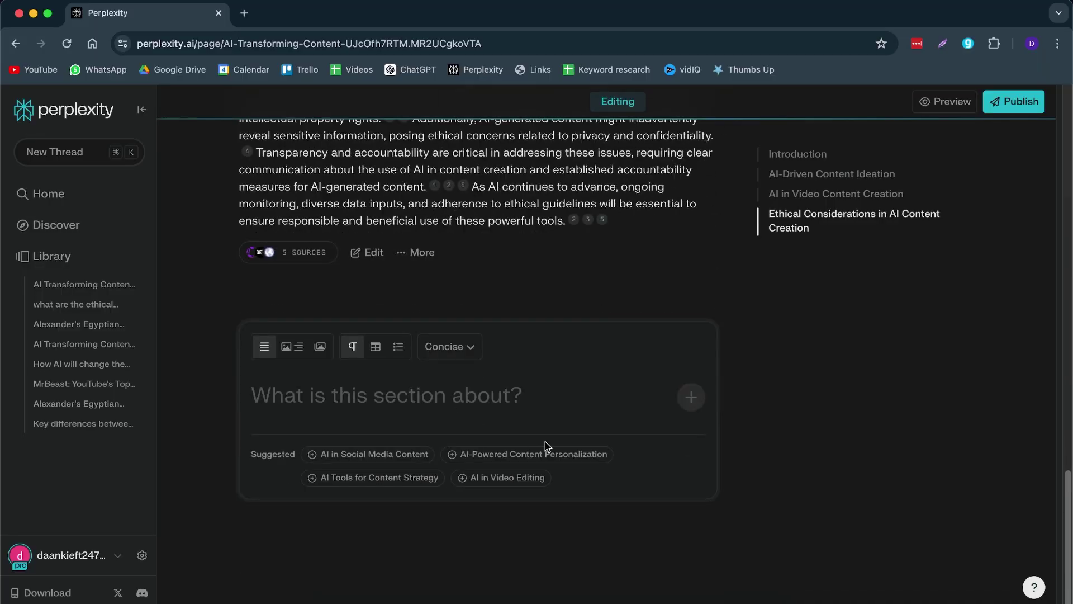
scroll(546, 448, up, 4)
scroll(405, 431, down, 3)
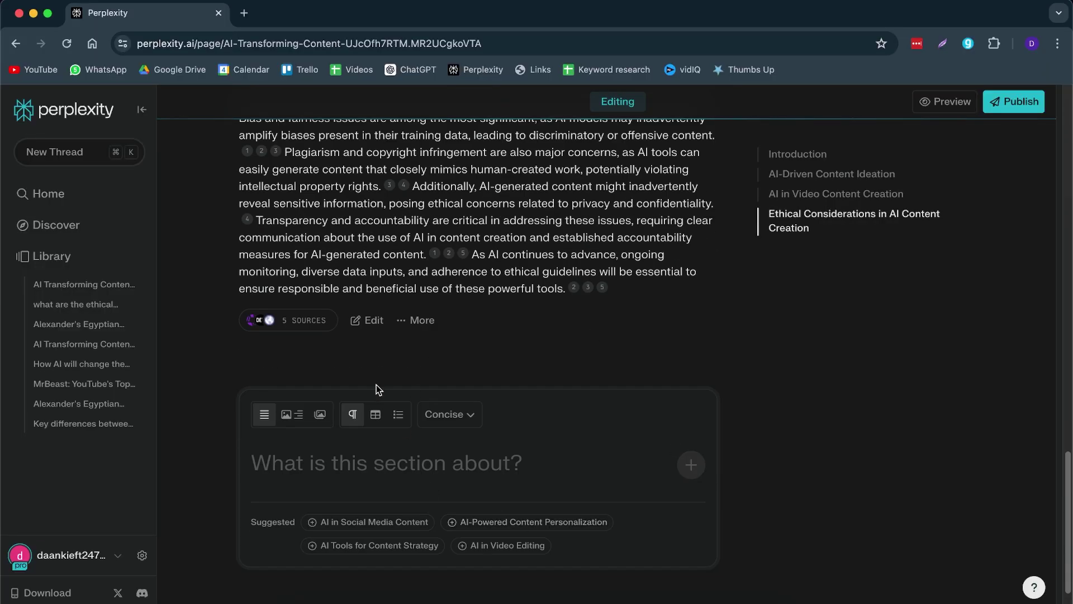
scroll(503, 475, down, 3)
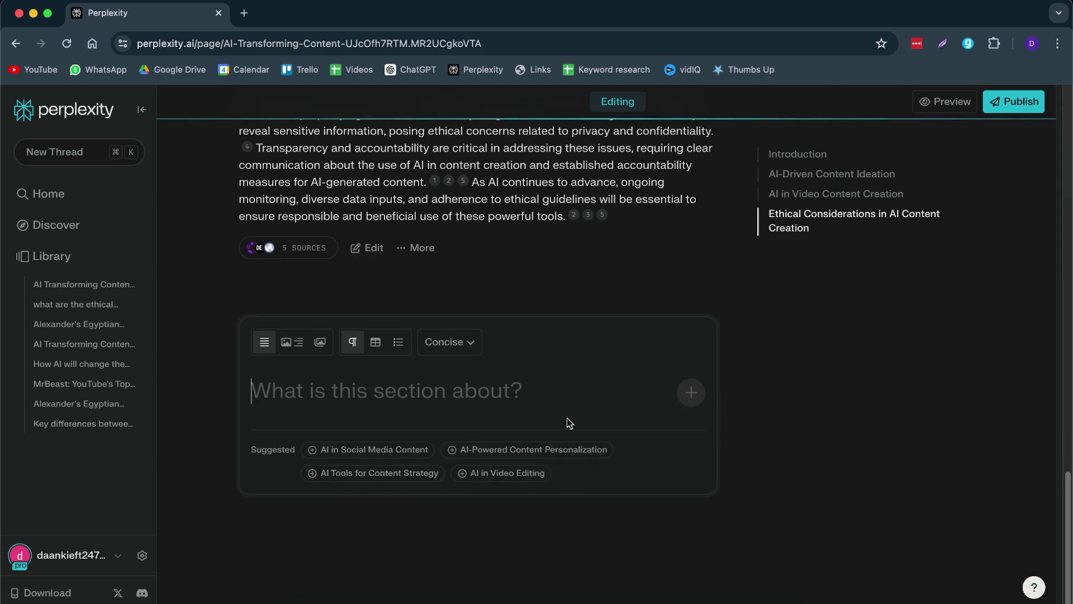
scroll(443, 382, up, 20)
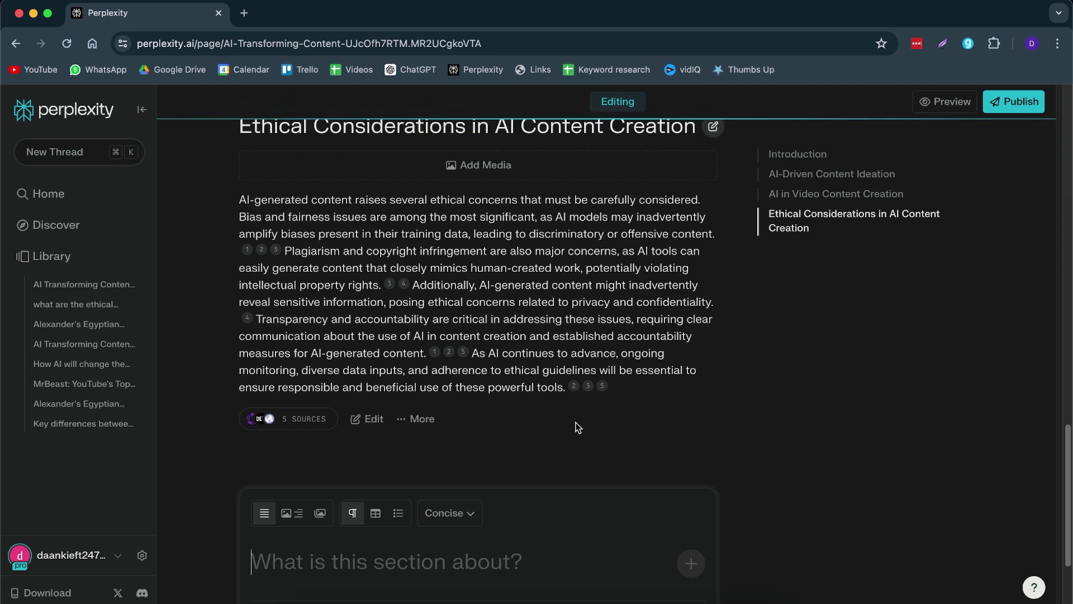
scroll(469, 531, down, 2)
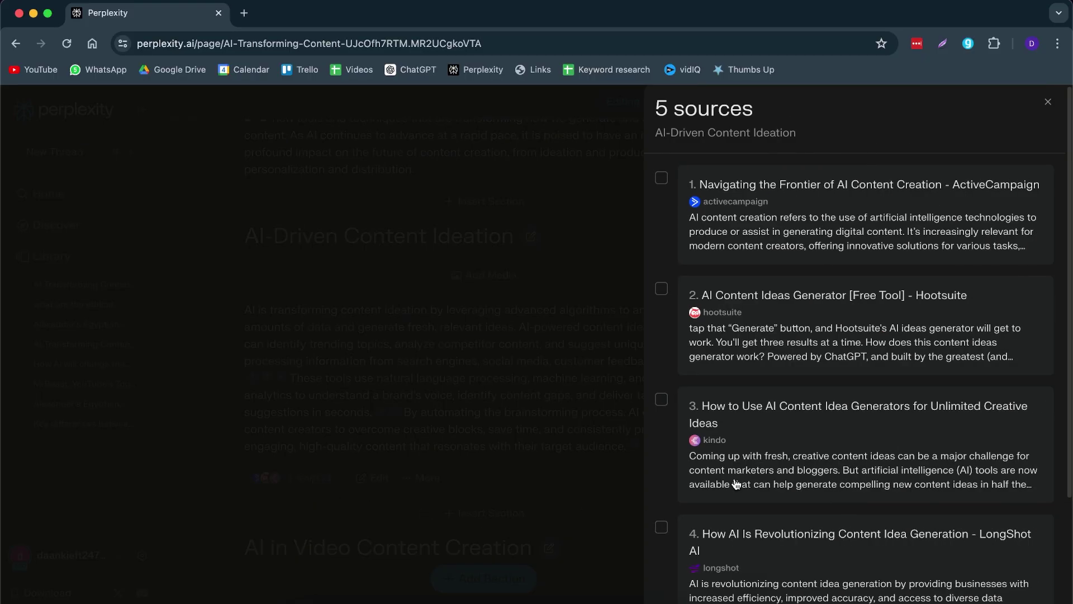
- Close the 5 sources panel and reposition the cover so FOR and CONTENT CREATION show
scroll(755, 297, down, 5)
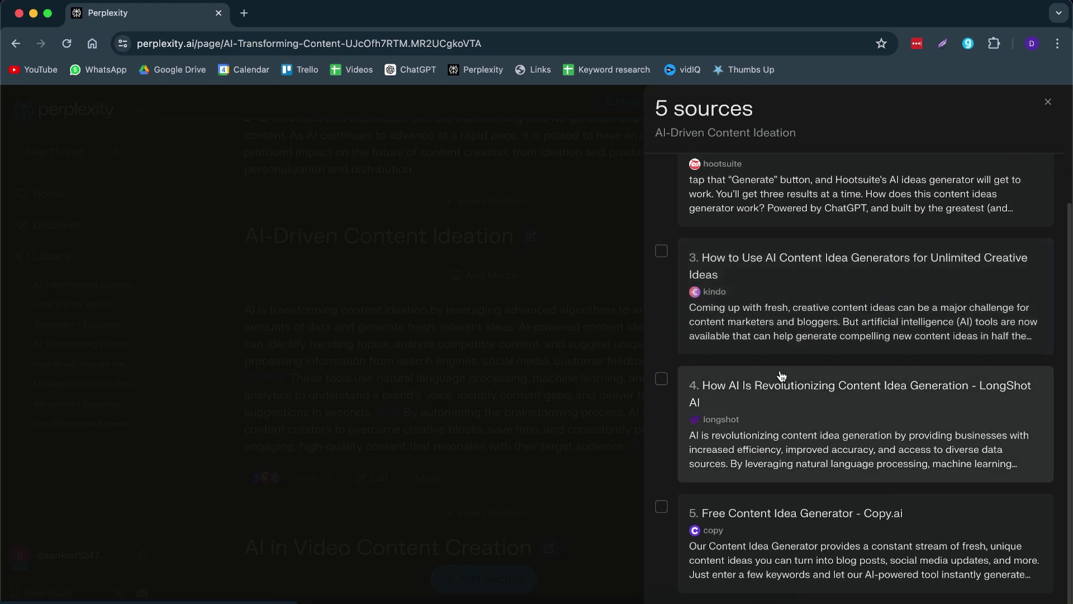
key(Escape)
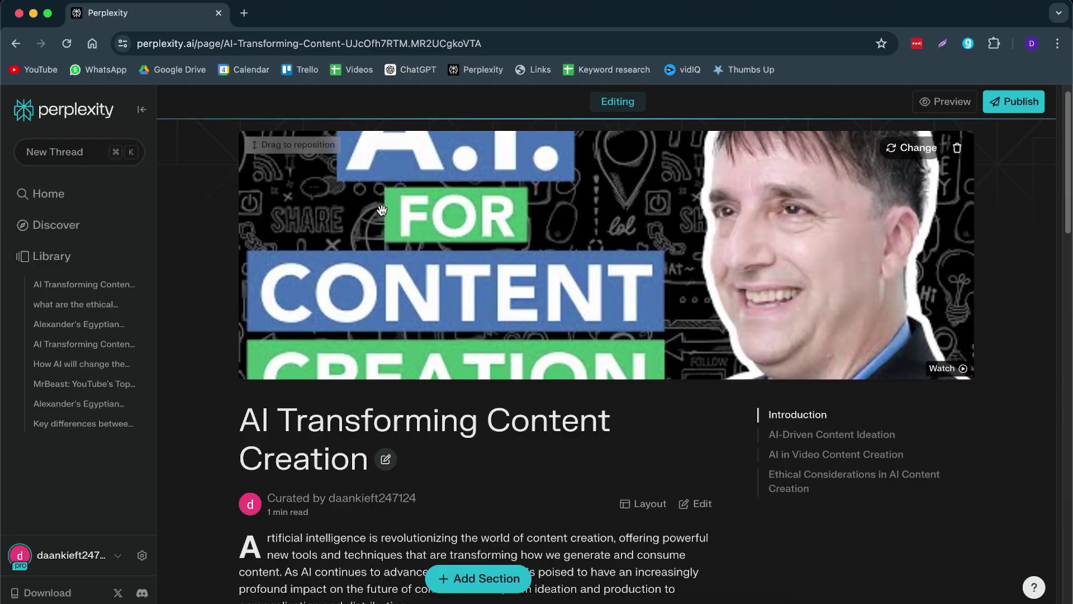
drag(493, 359, 567, 170)
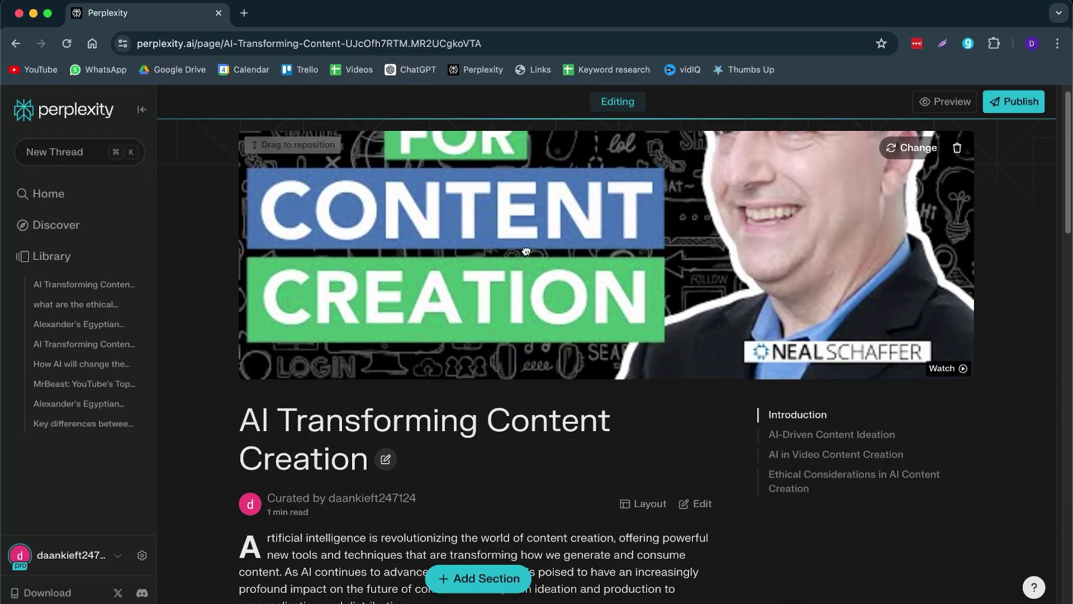
drag(526, 252, 575, 316)
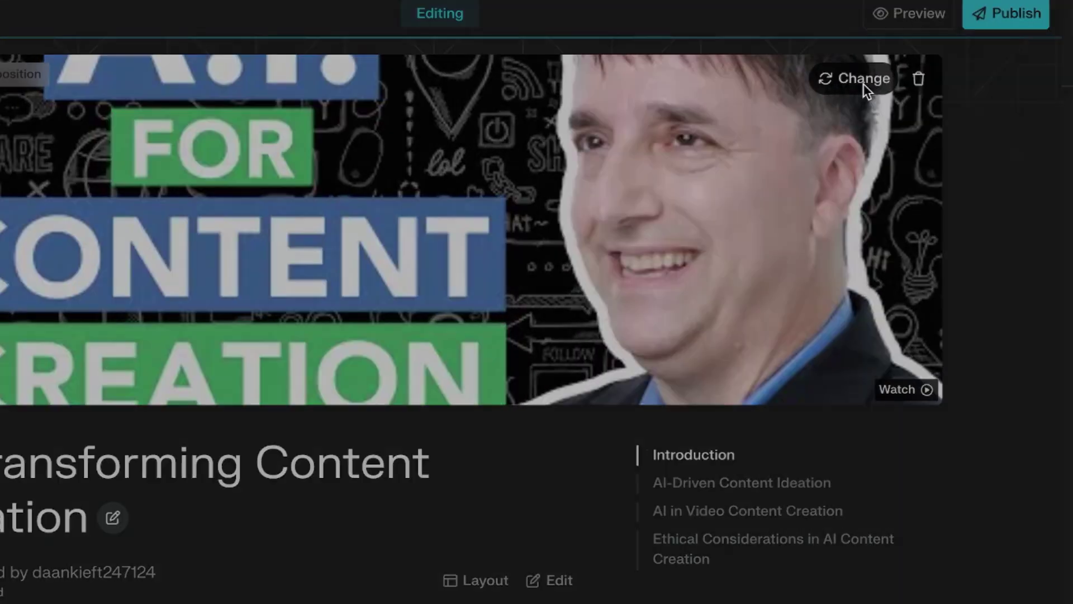
- Replace the cover with a generated DALL-E 3 photograph of a glowing camera lens
click(911, 147)
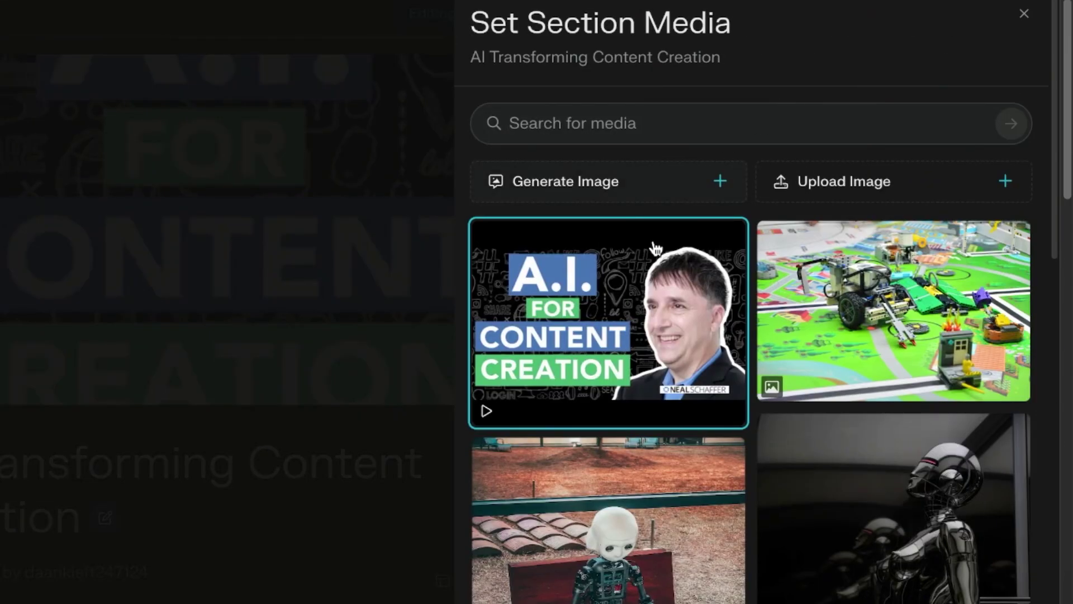
scroll(622, 287, down, 2)
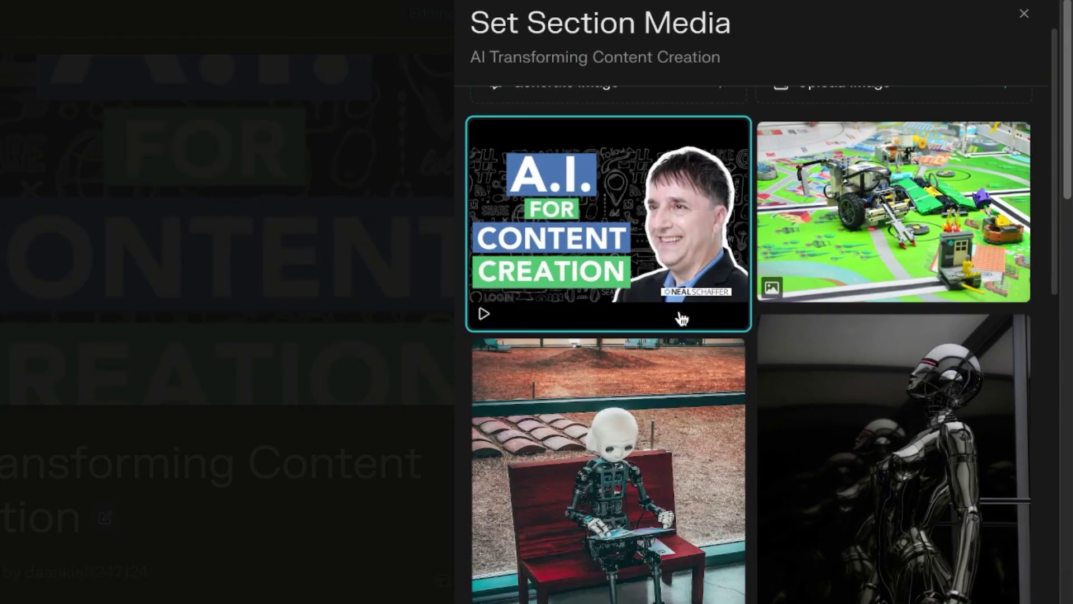
scroll(682, 318, down, 12)
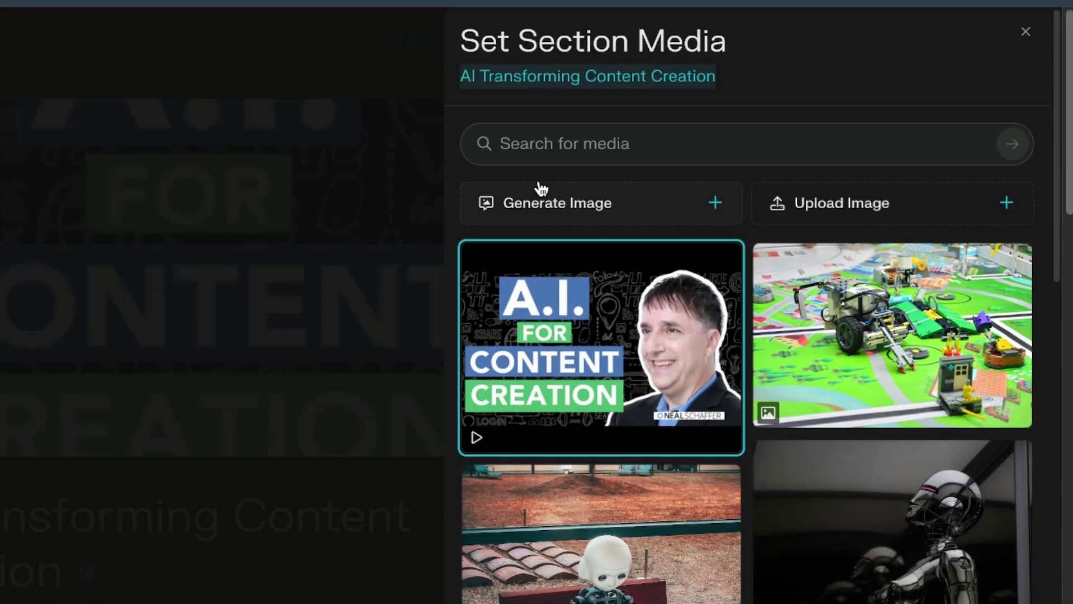
click(579, 212)
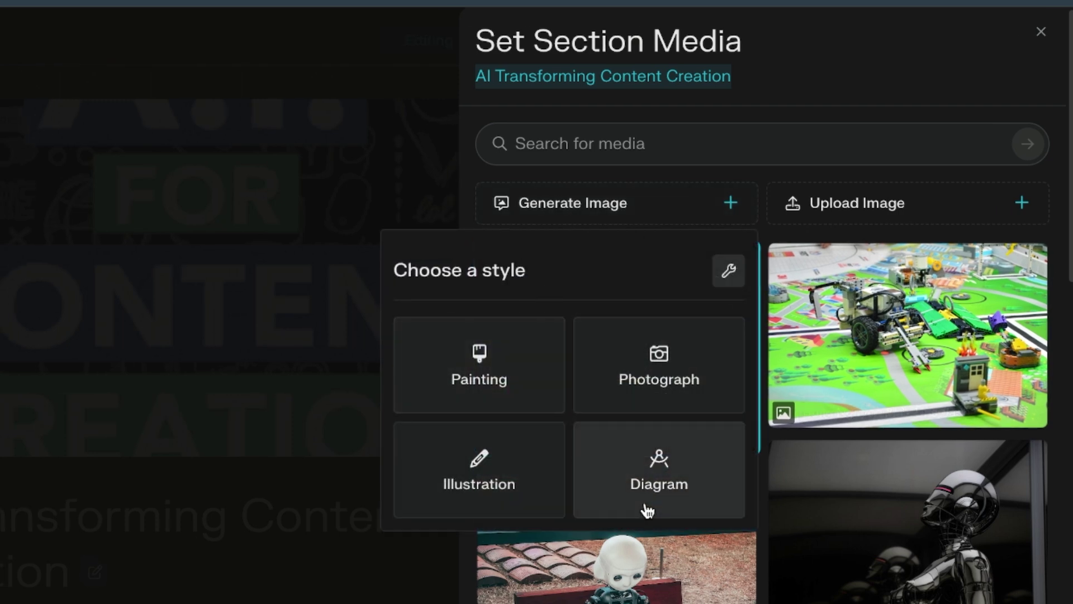
click(677, 367)
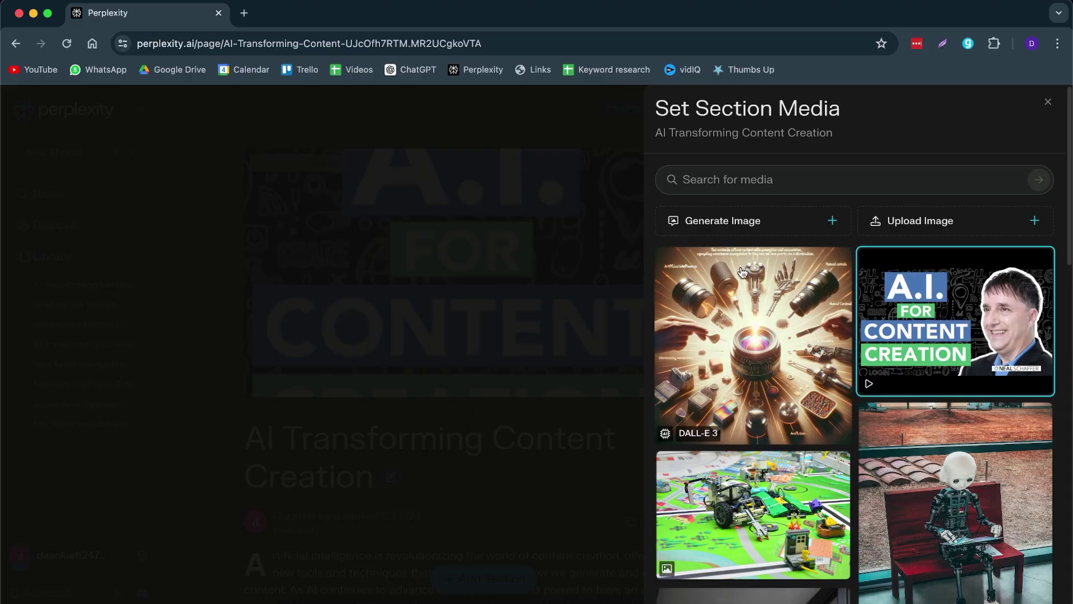
click(777, 359)
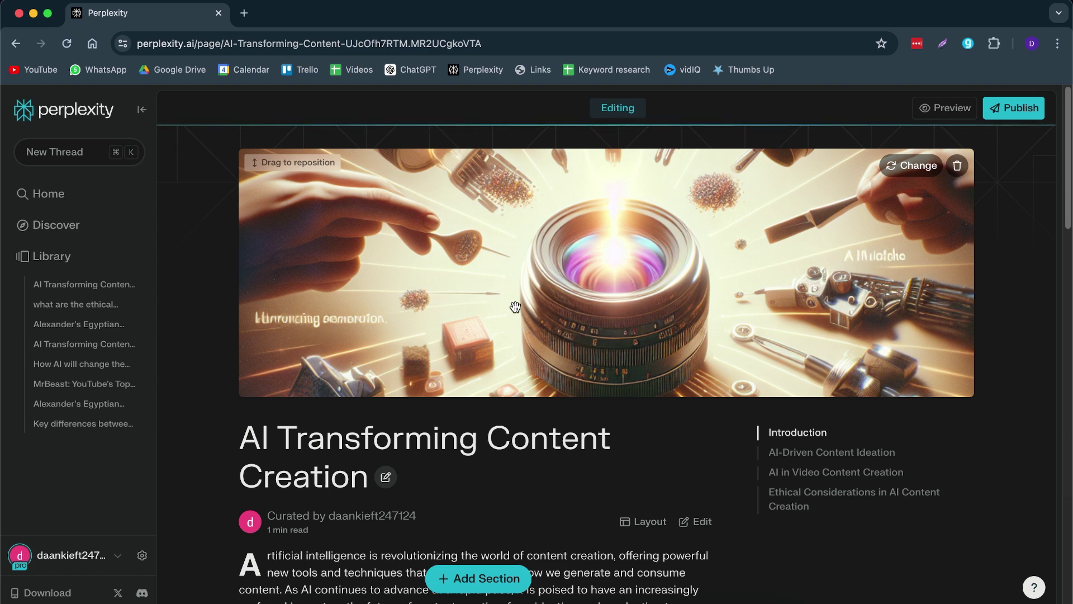
- Drag the lens cover up and back down until the glowing lens is centred
drag(804, 203, 708, 323)
drag(439, 304, 470, 262)
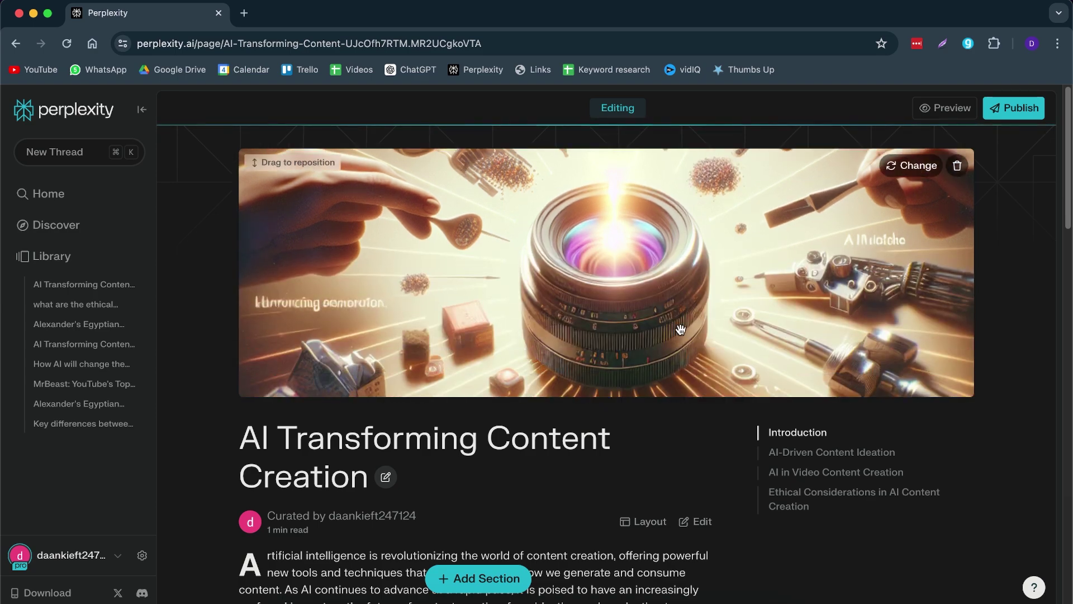
scroll(637, 425, down, 5)
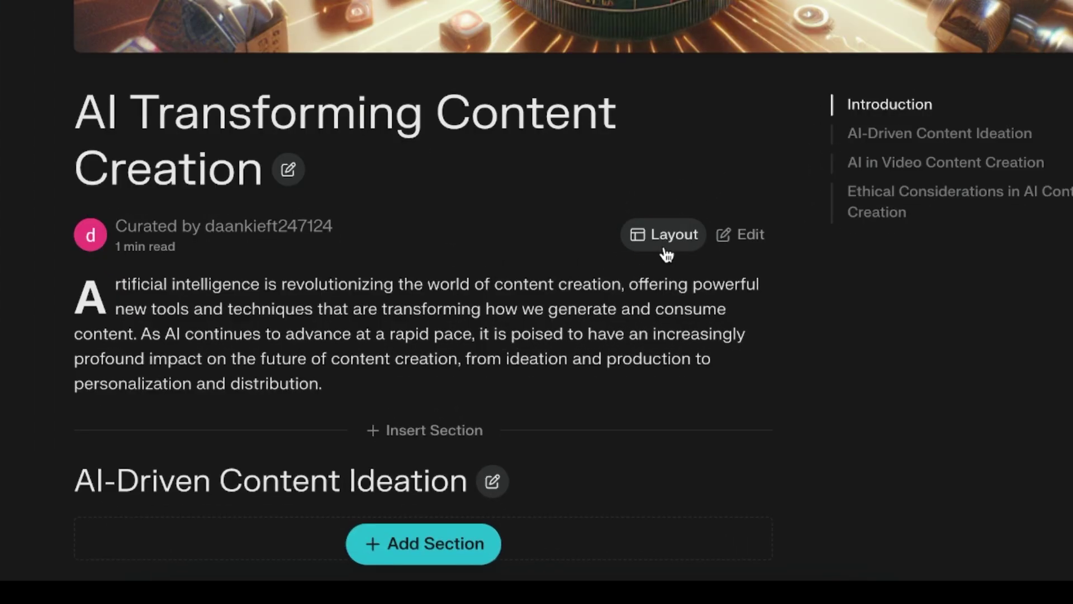
click(665, 250)
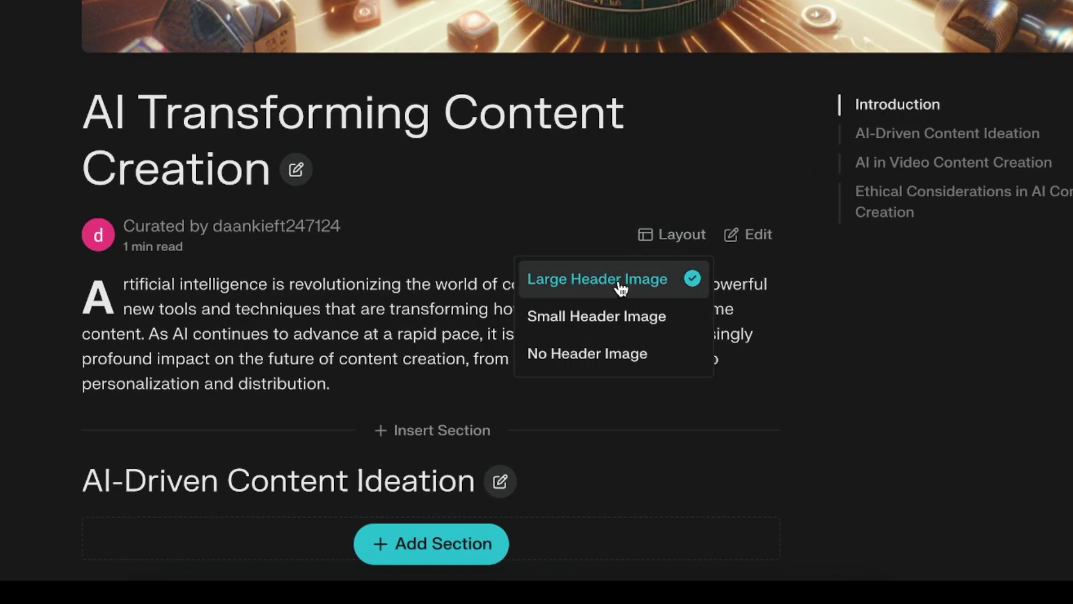
click(577, 319)
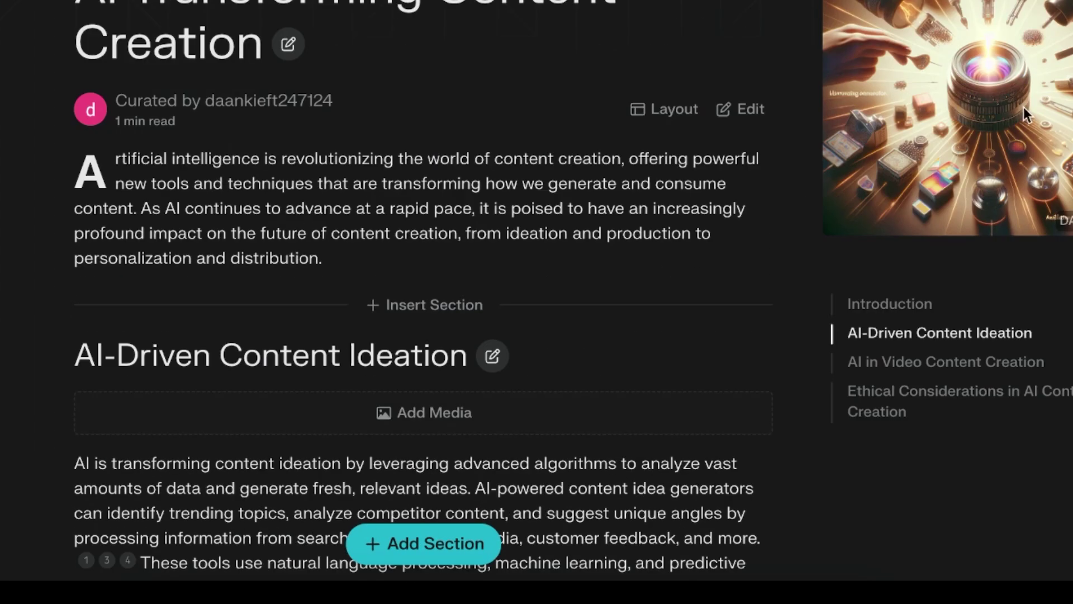
click(664, 130)
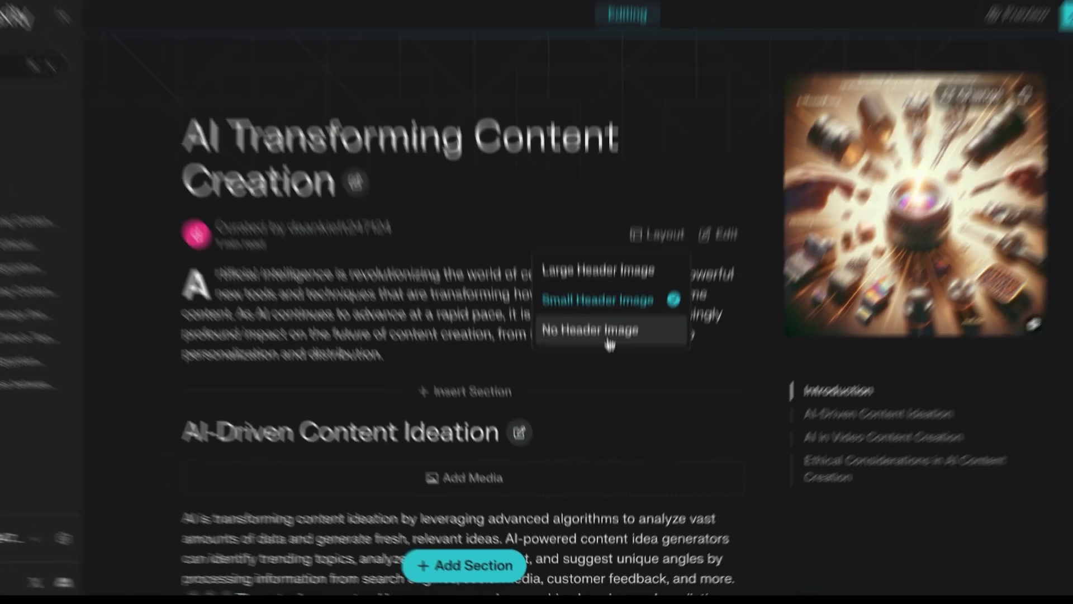
click(612, 272)
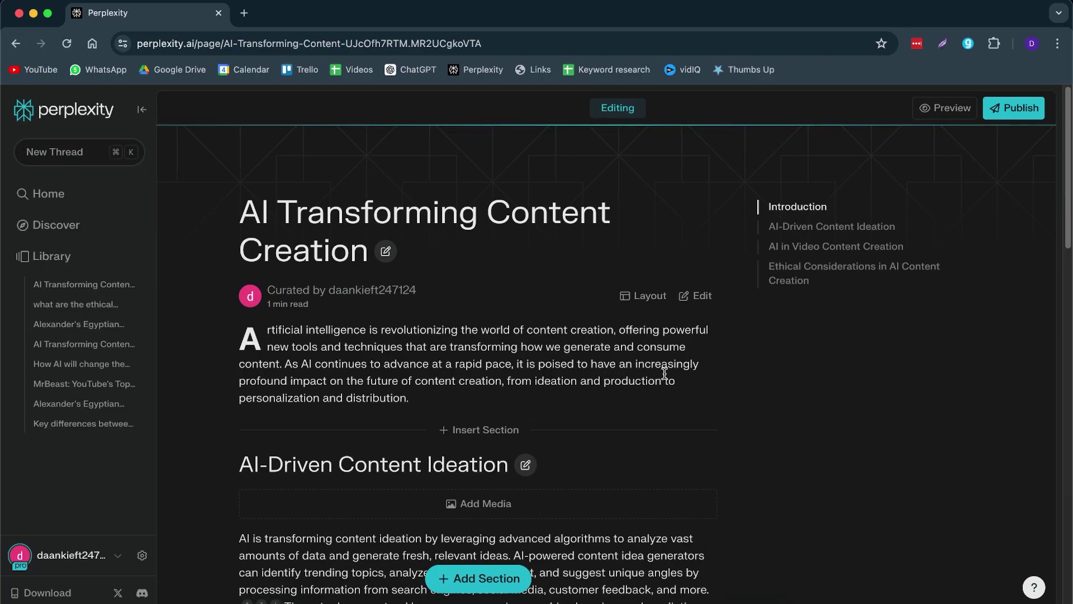
click(642, 304)
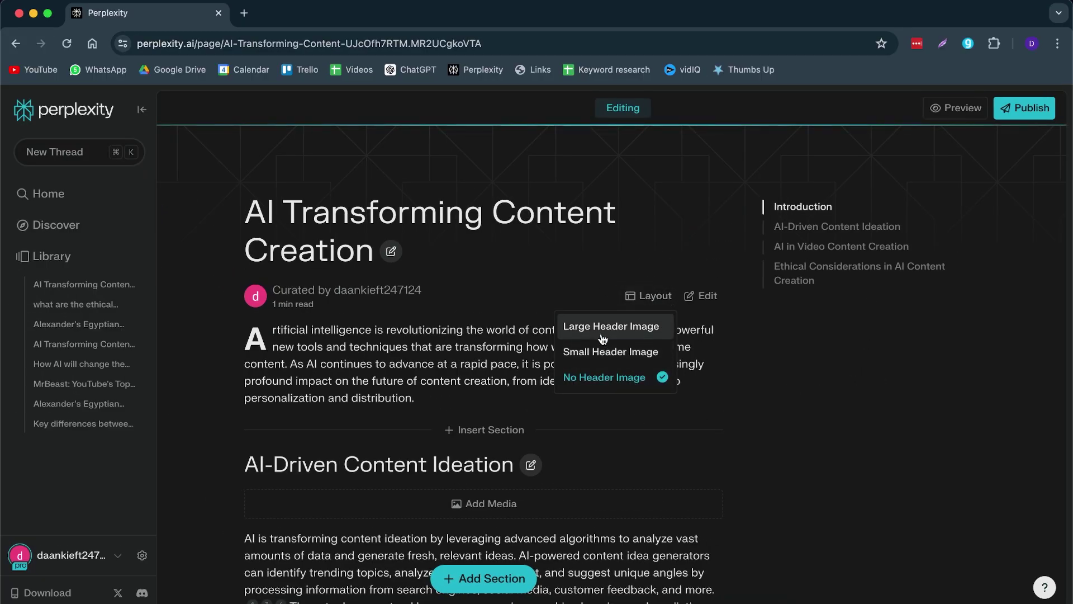
click(611, 321)
scroll(367, 433, down, 5)
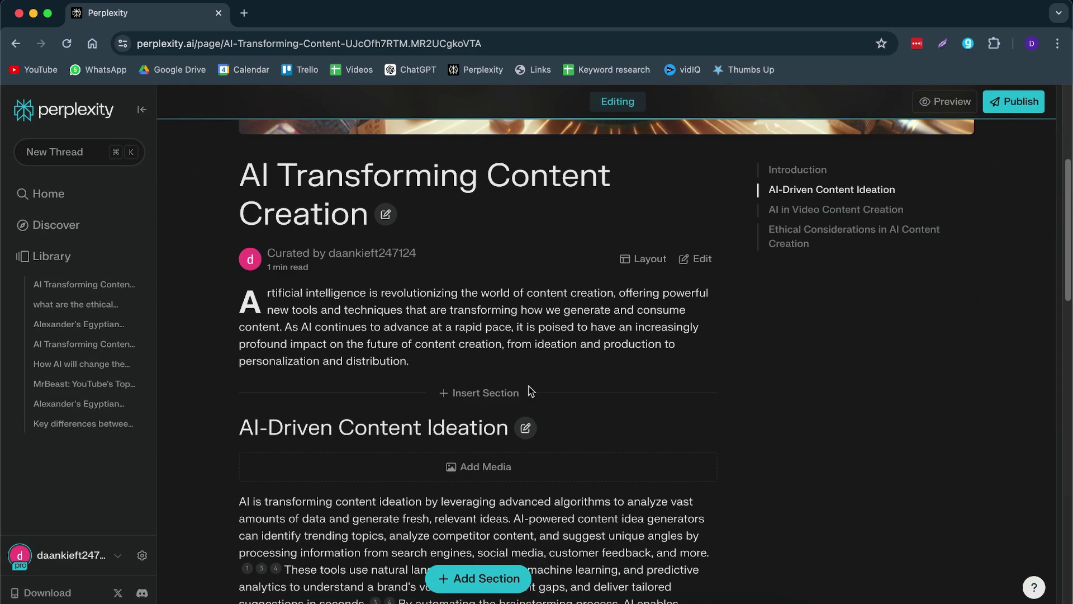
click(701, 264)
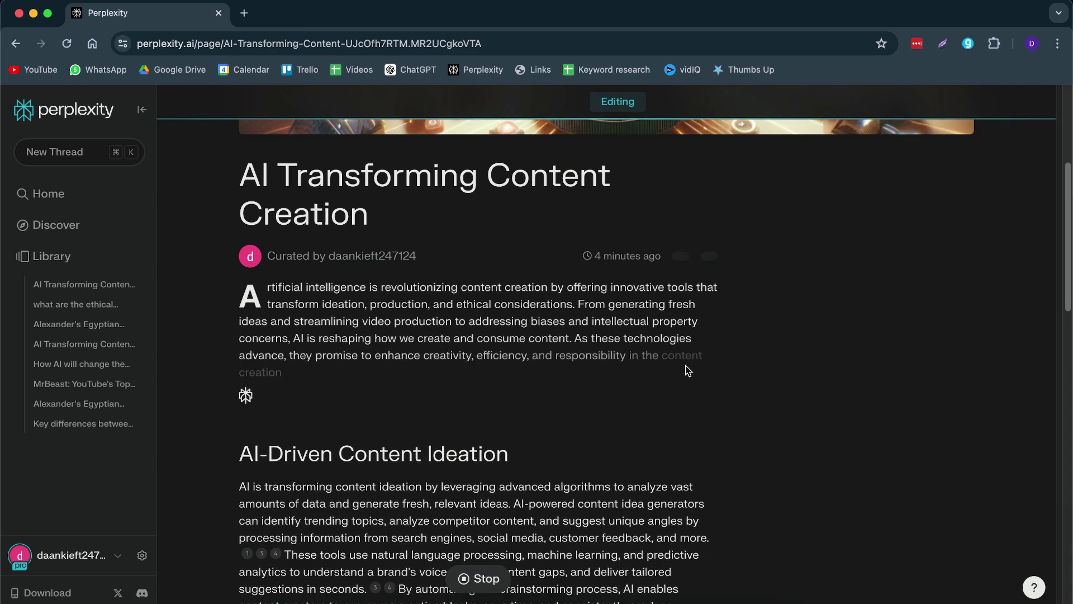
- Use Rewrite Intro to regenerate the introduction covering ideation, production and ethics
scroll(447, 353, down, 1)
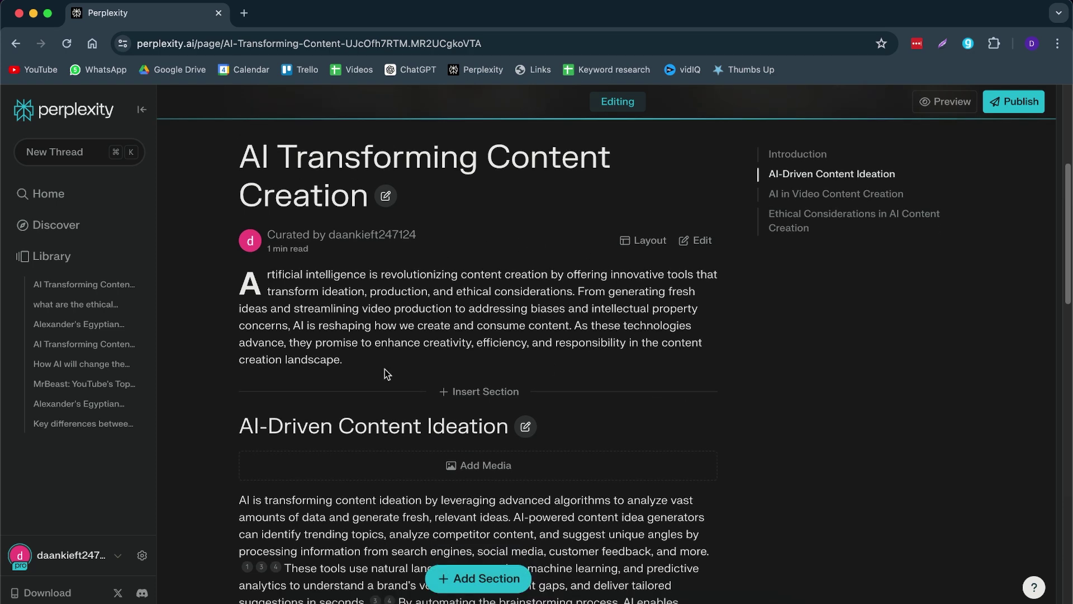
- Insert a section after the introduction with topic 'ai', producing 'AI Avatars Disrupting Creation'
click(489, 385)
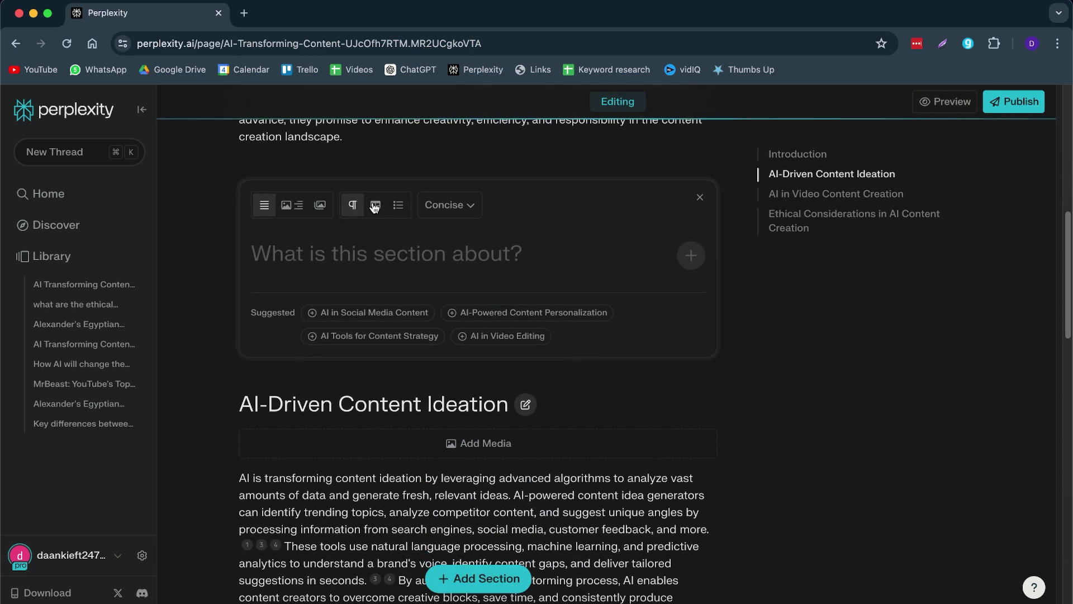
scroll(503, 299, up, 2)
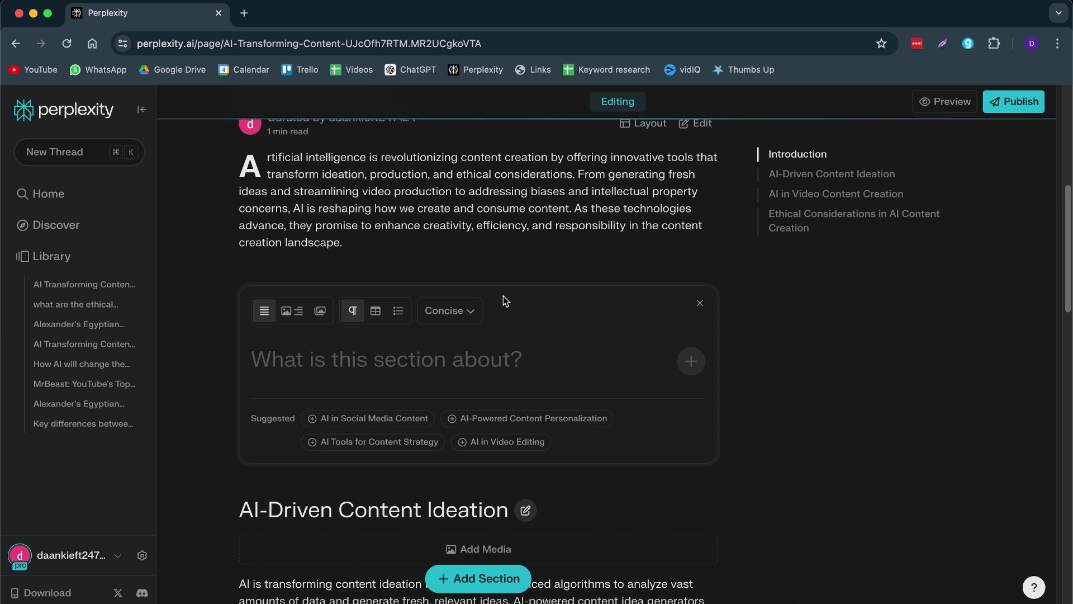
text(ai)
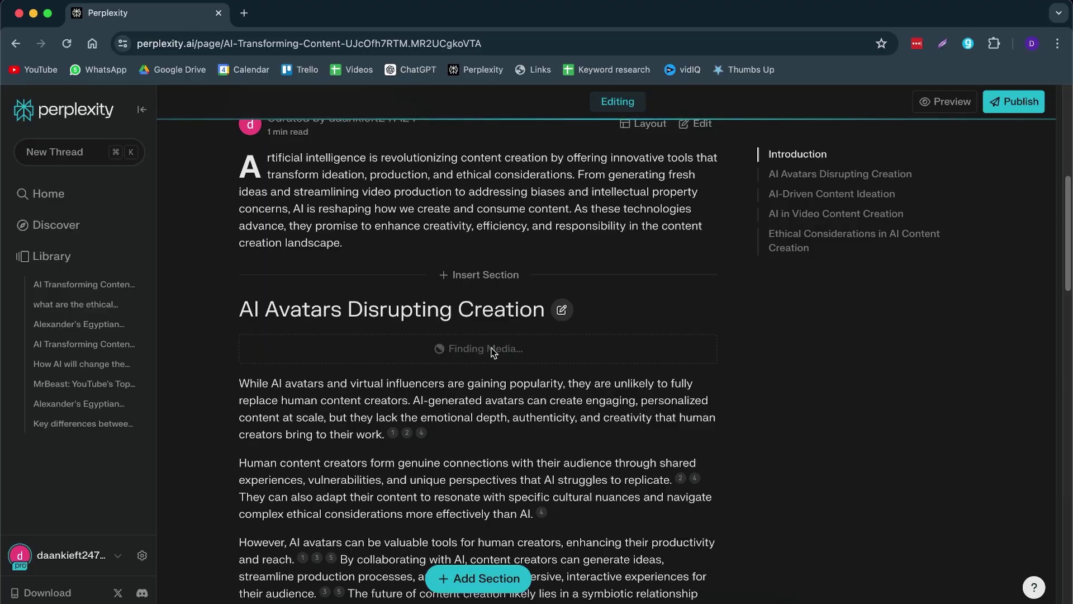
- Check alternative media for the AI Avatars section but keep the two-face avatar photo
scroll(503, 334, down, 3)
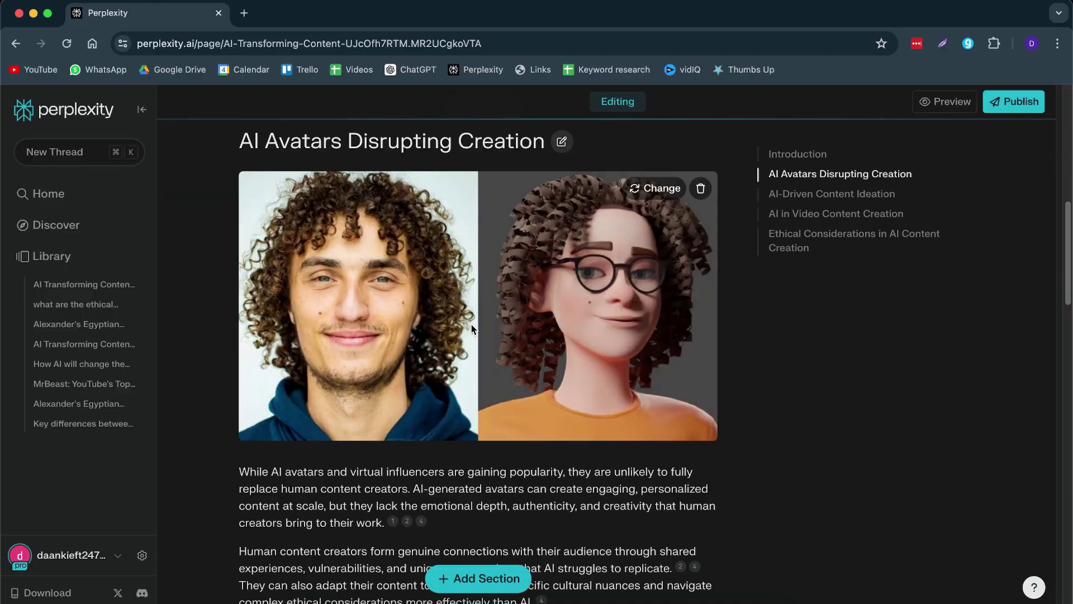
click(674, 187)
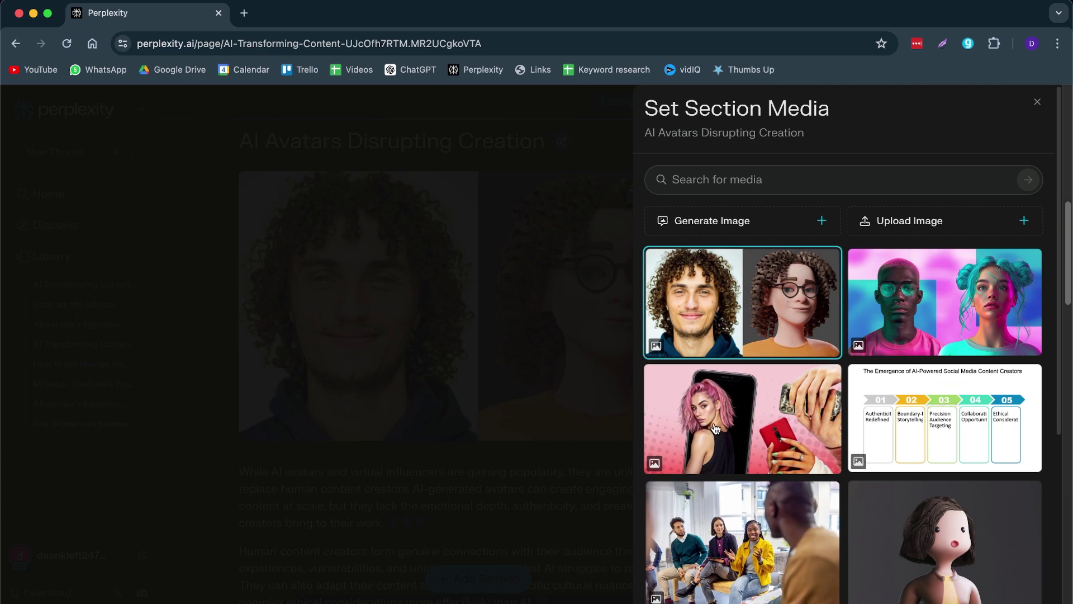
click(541, 339)
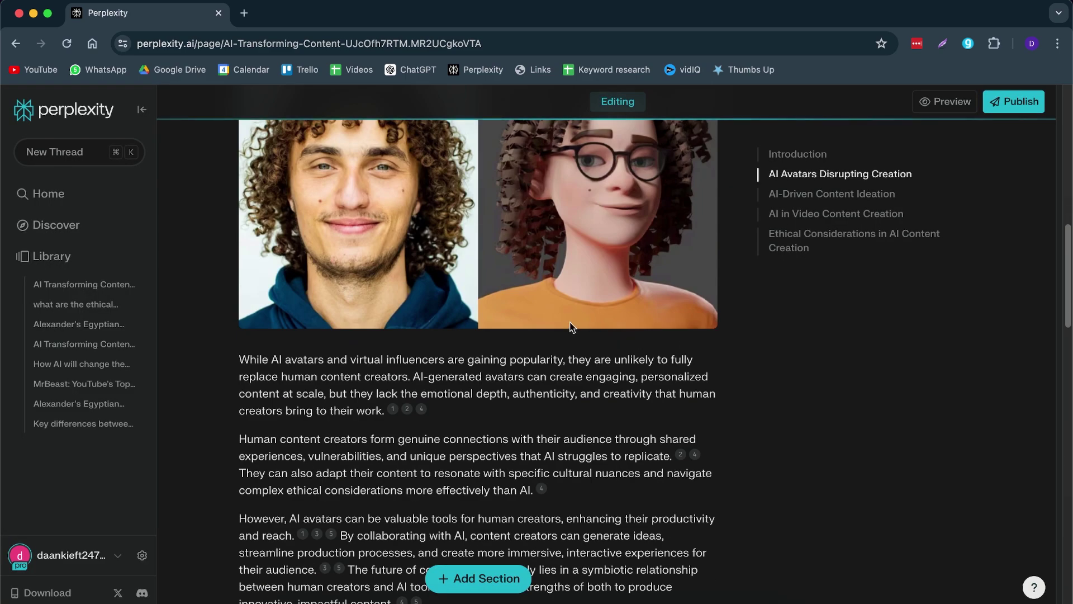
scroll(539, 329, down, 20)
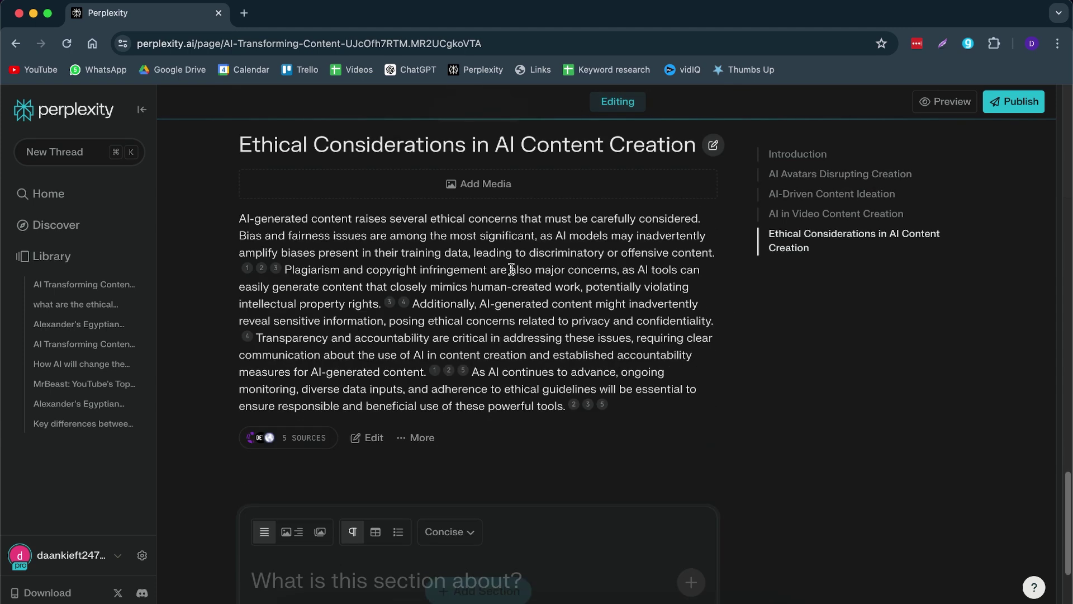
scroll(503, 288, down, 4)
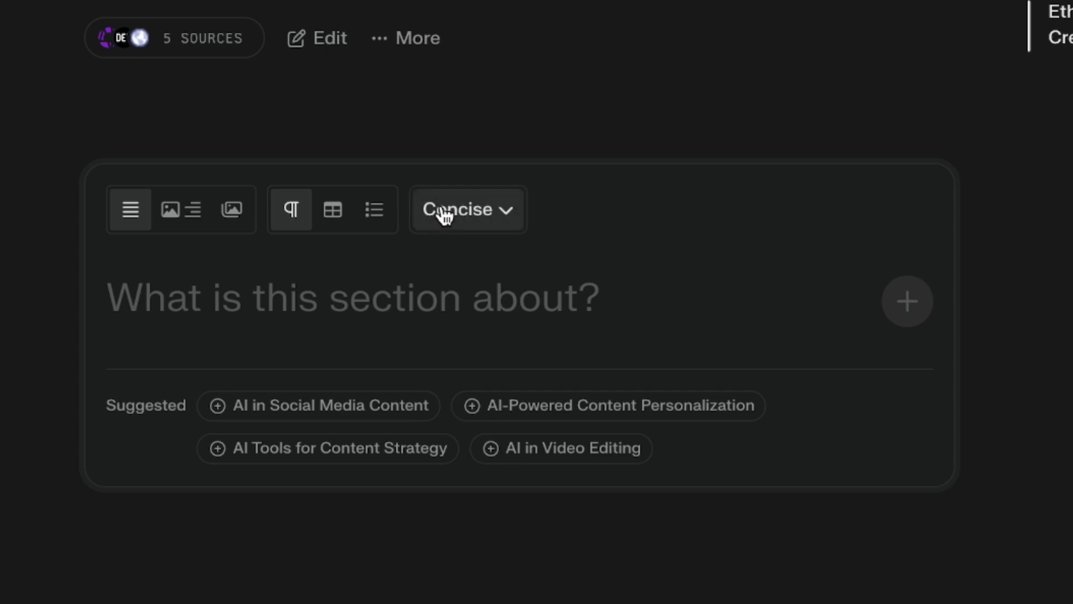
click(447, 212)
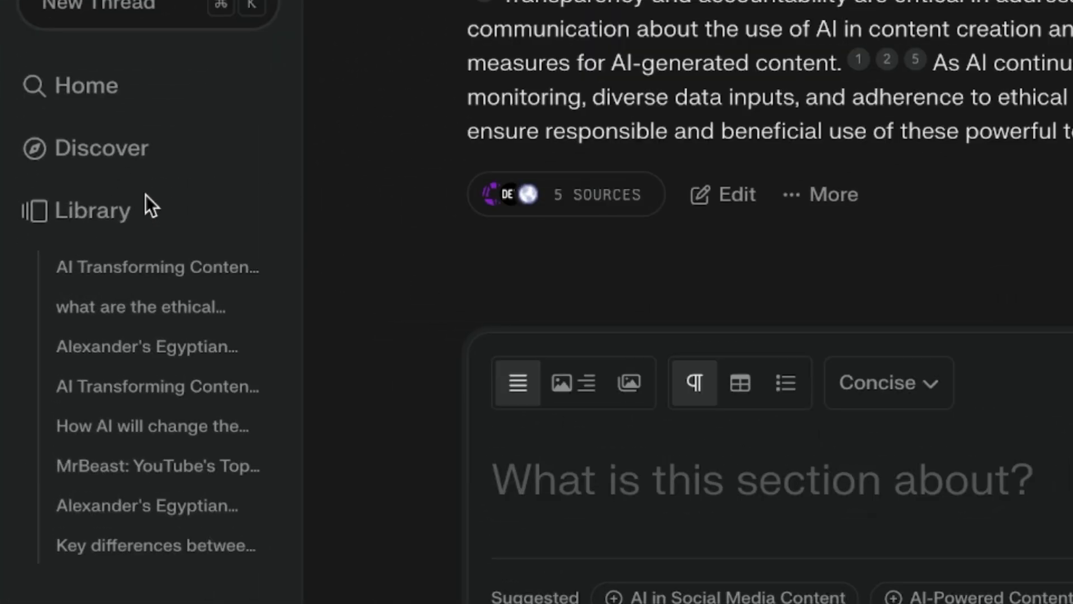
mouse_move(92, 262)
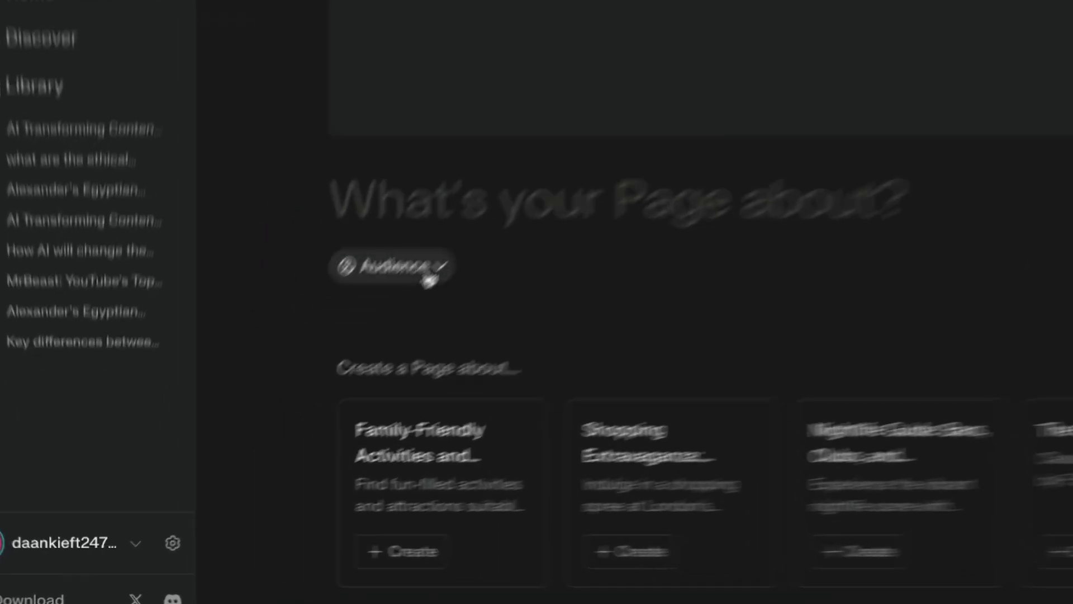
- Leave the new Alexander page's audience set to Anyone in the Audience dropdown
click(312, 375)
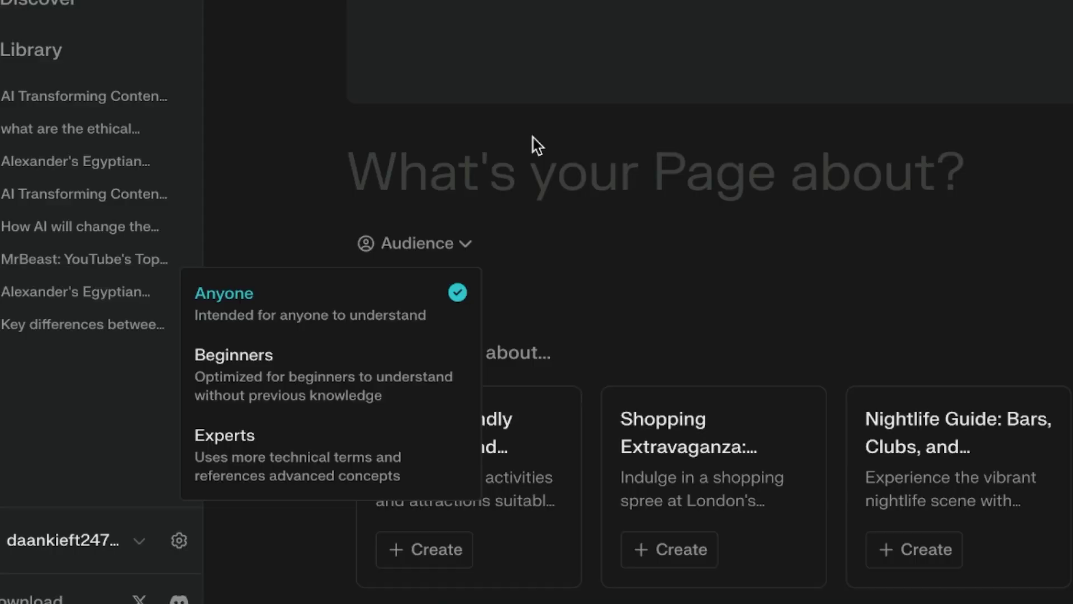
click(311, 324)
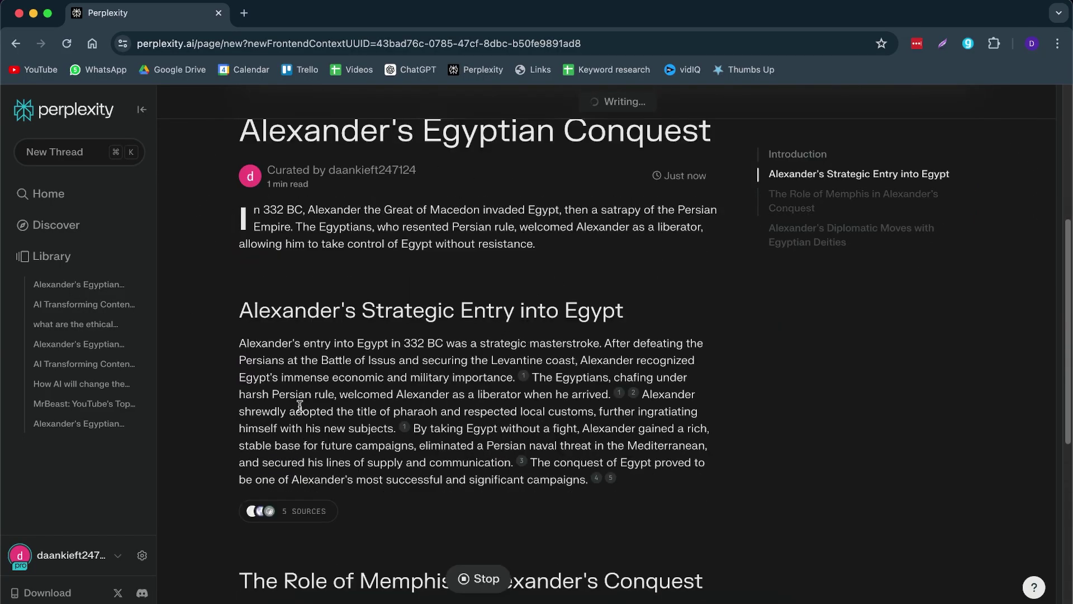
- Review the generated Alexander page and check the Memphis section's five sources
scroll(335, 394, down, 1)
scroll(462, 288, down, 6)
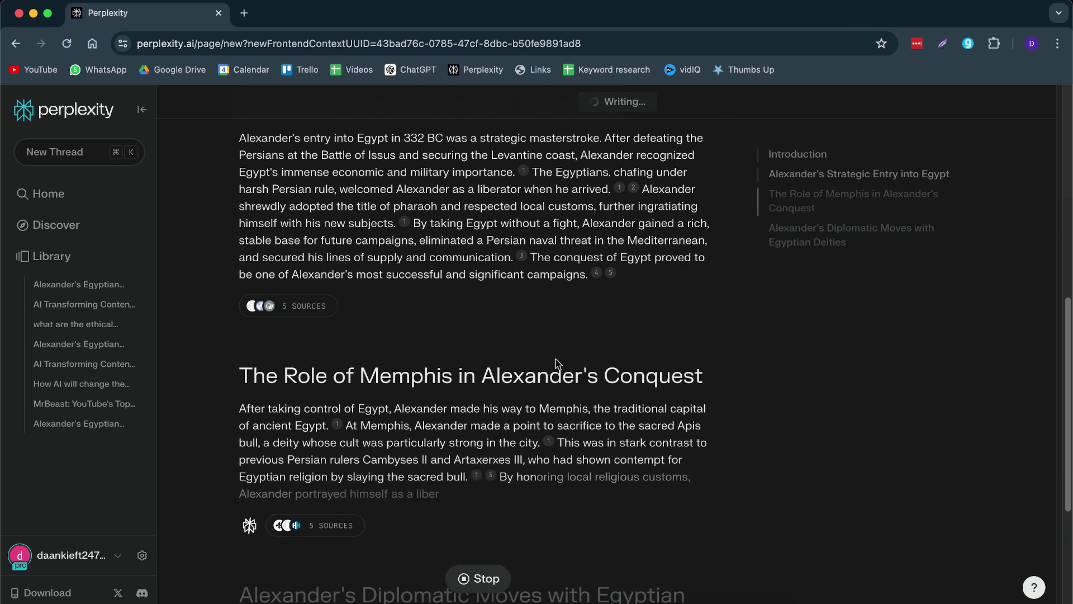
scroll(369, 424, down, 10)
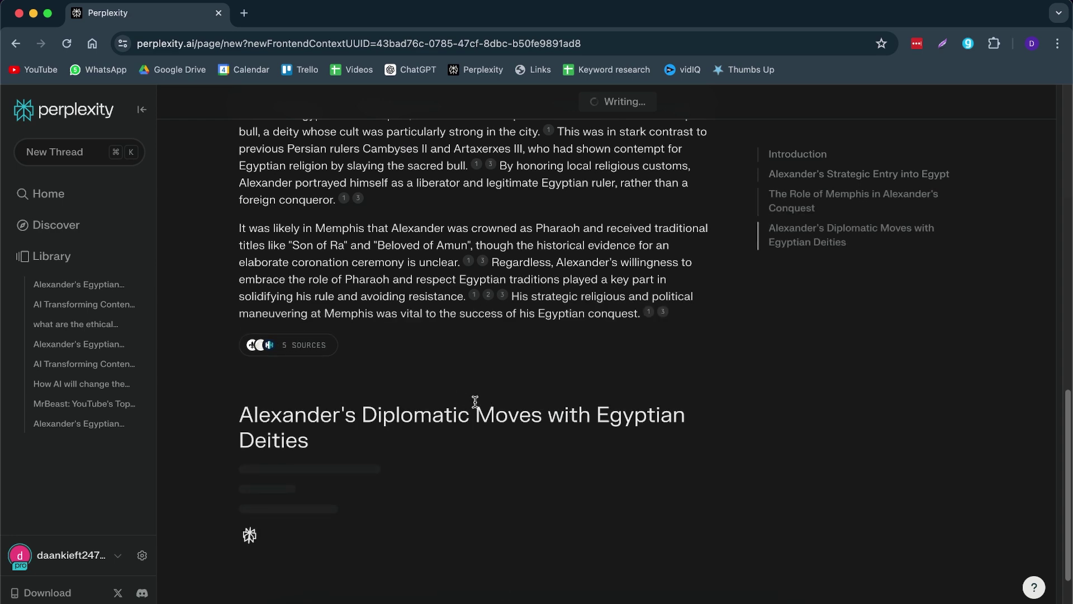
click(269, 347)
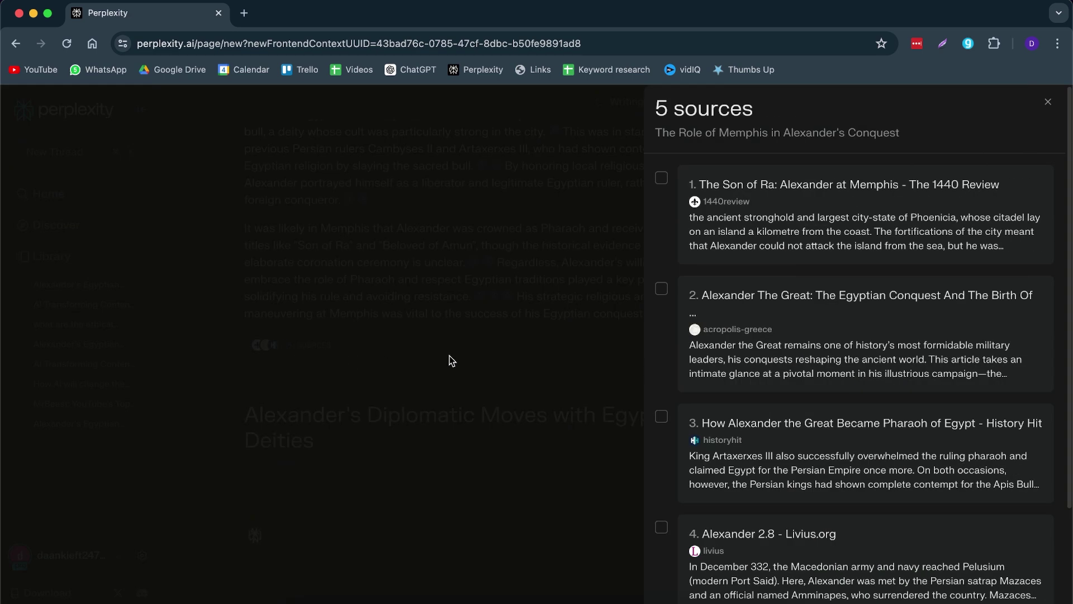
scroll(850, 237, down, 1)
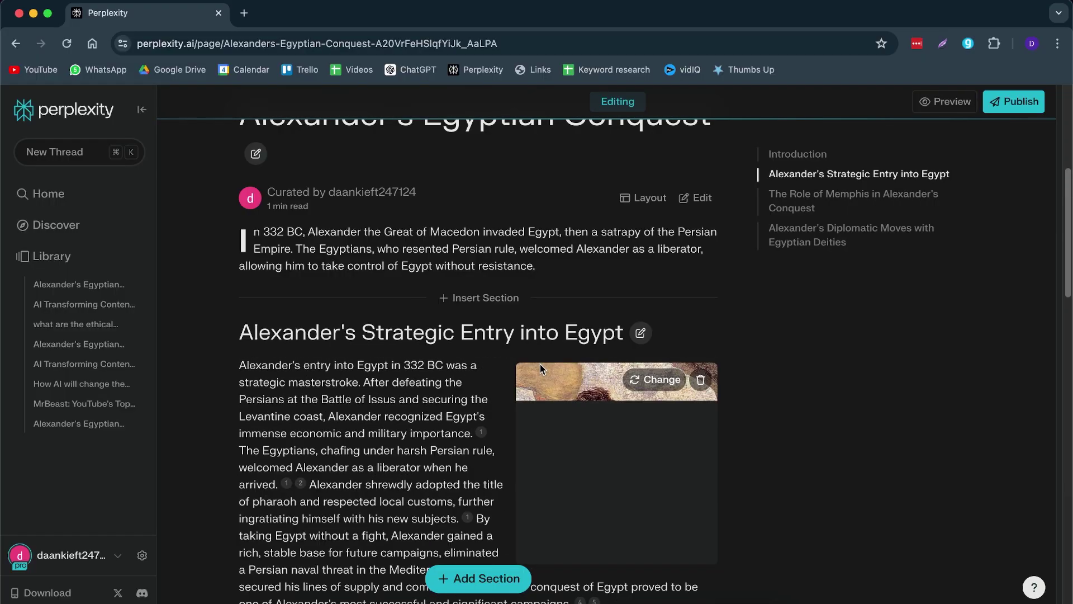
- Regenerate the Strategic Entry into Egypt image in Illustration style, then go to the page's end
scroll(537, 371, down, 1)
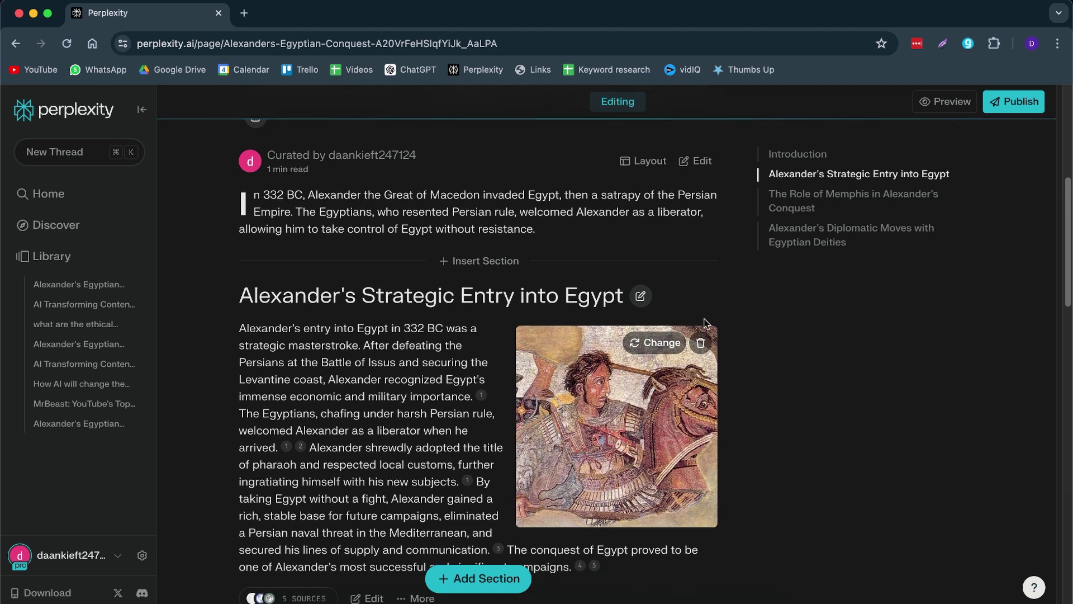
click(657, 343)
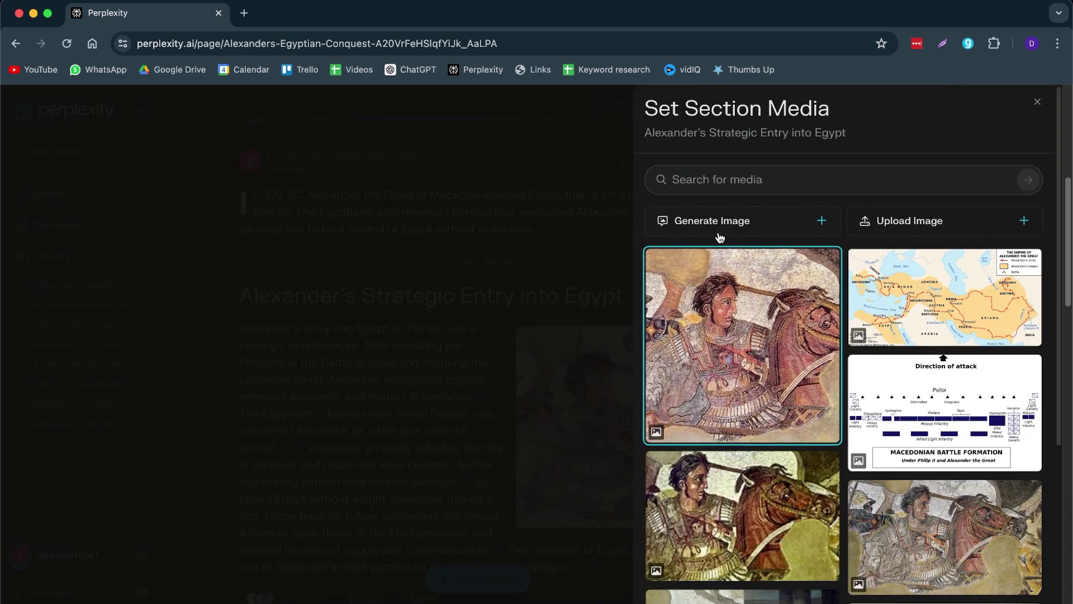
click(720, 235)
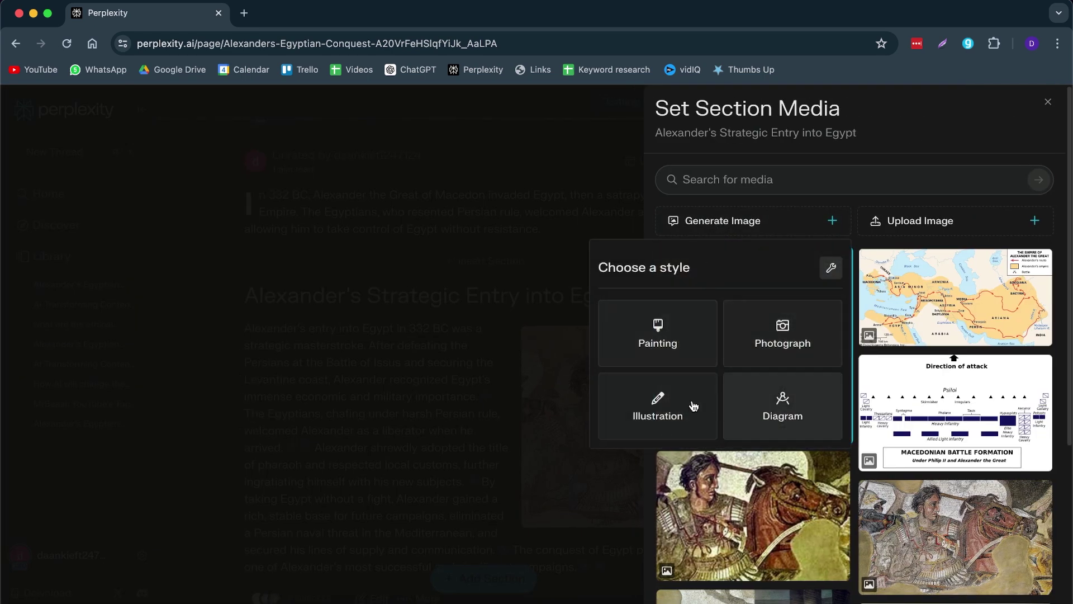
click(654, 409)
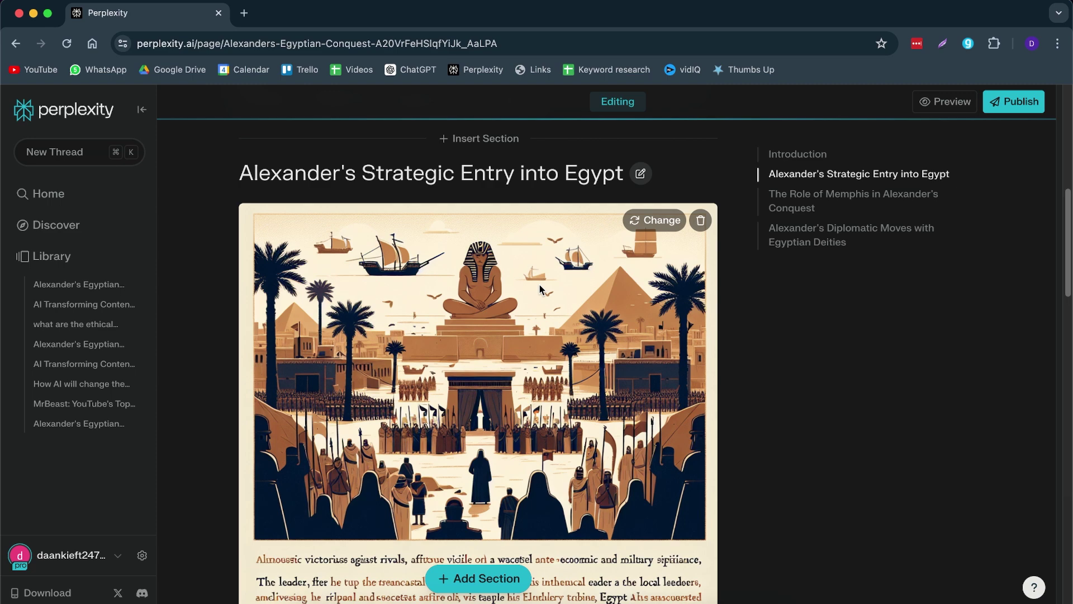
scroll(558, 367, up, 2)
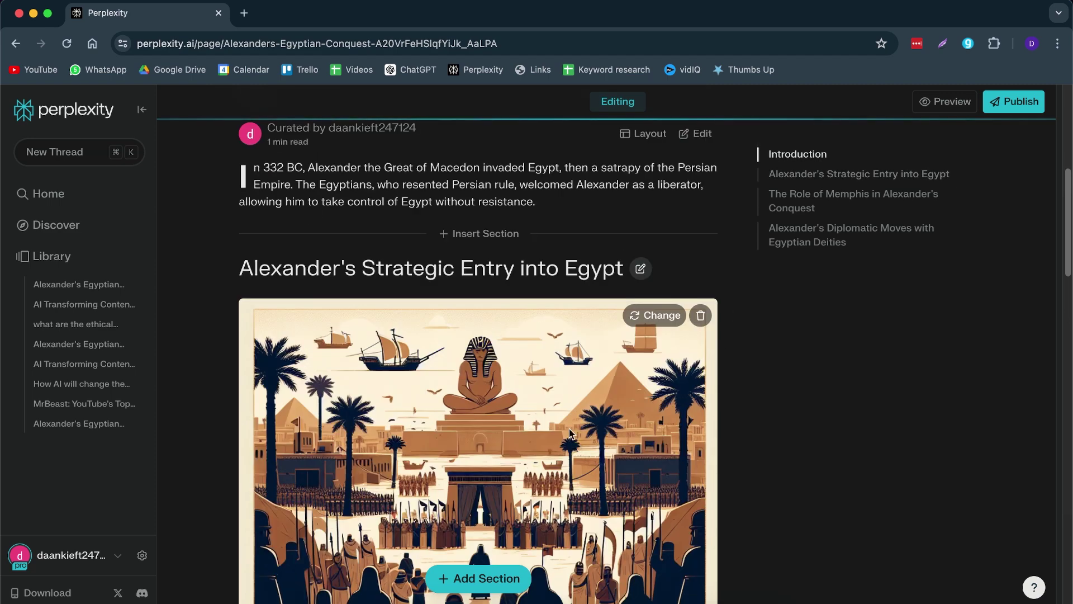
scroll(543, 414, down, 10)
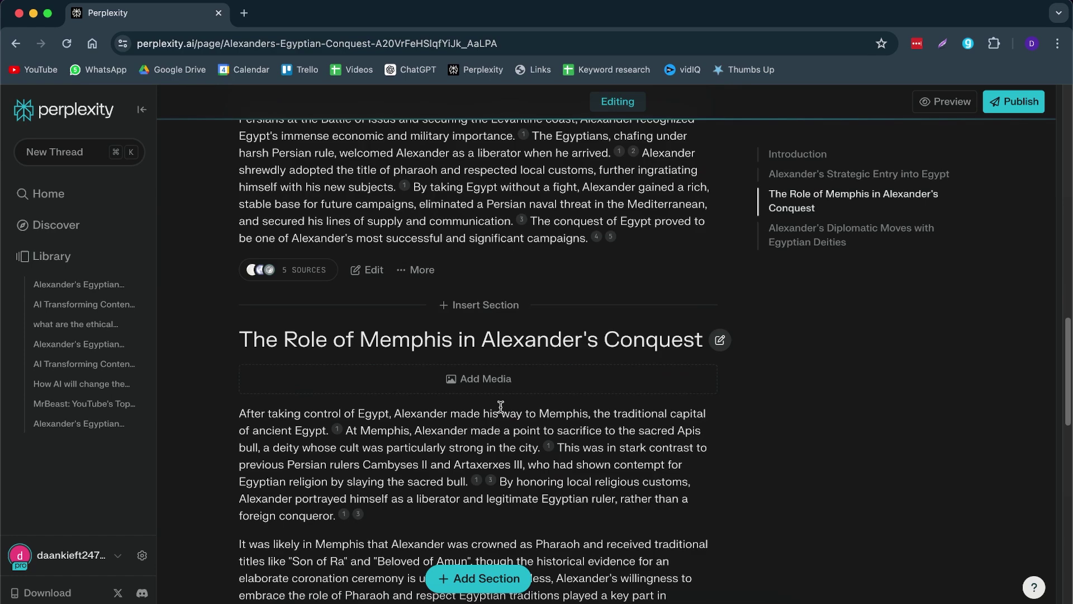
scroll(530, 408, down, 8)
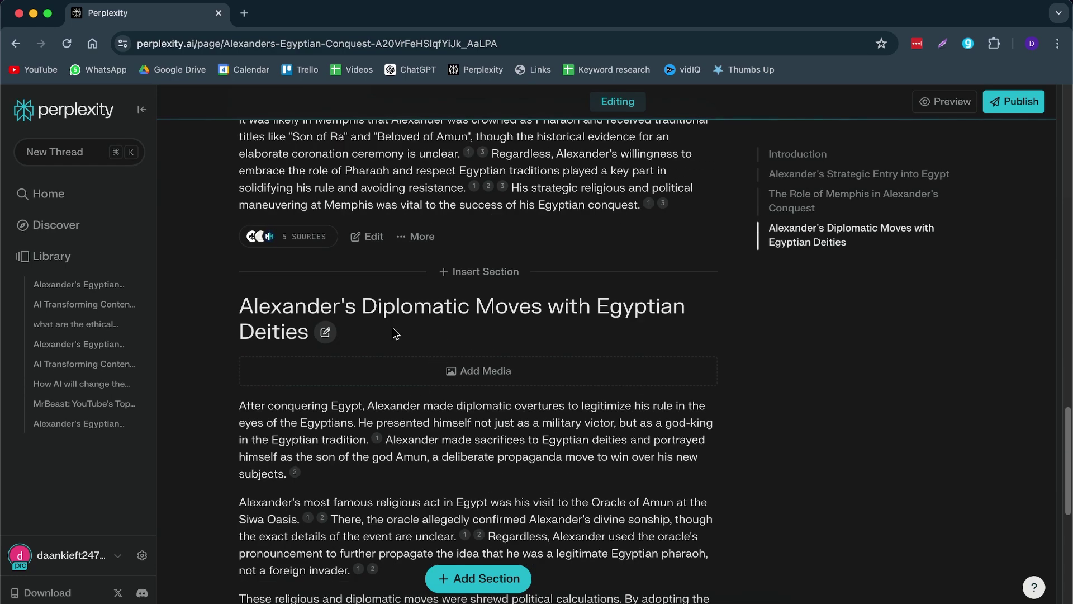
scroll(396, 333, down, 8)
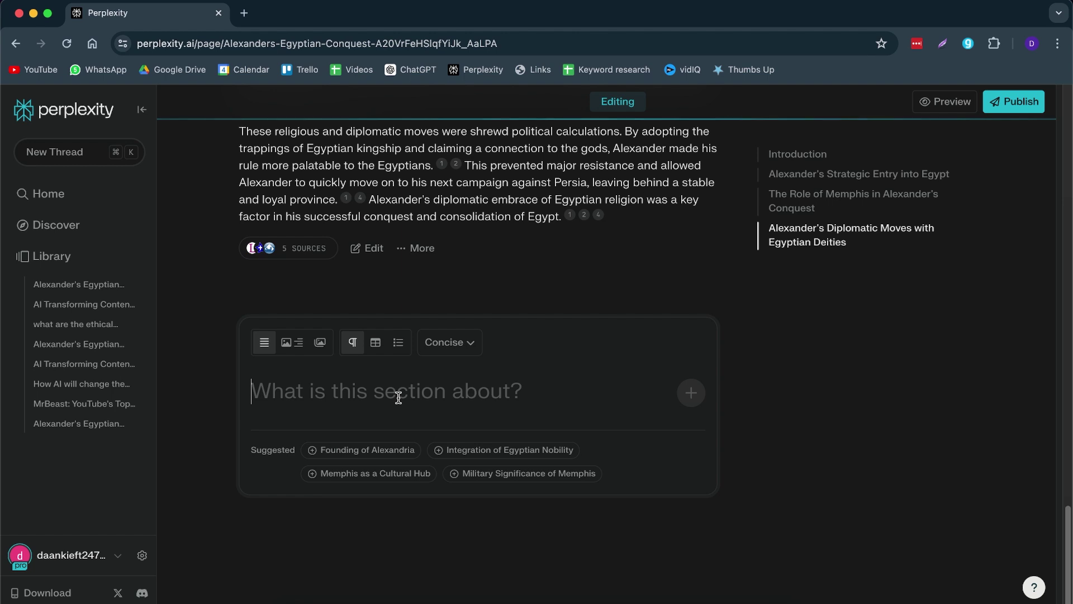
- Add a new section with the topic 'How alexander became a faro'
click(398, 397)
text(How alexander beca)
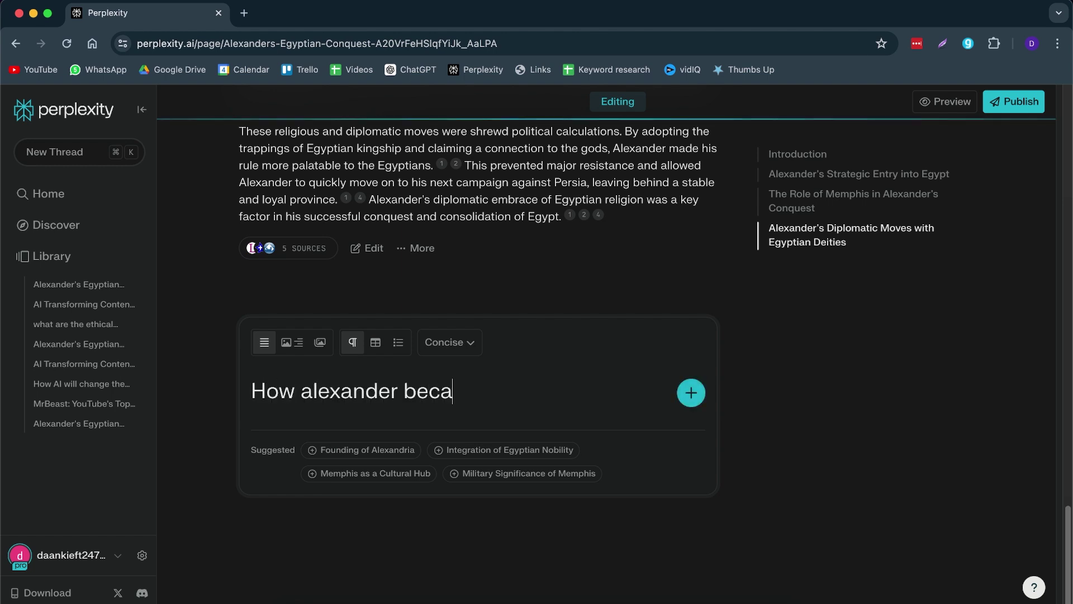
text(me a faro)
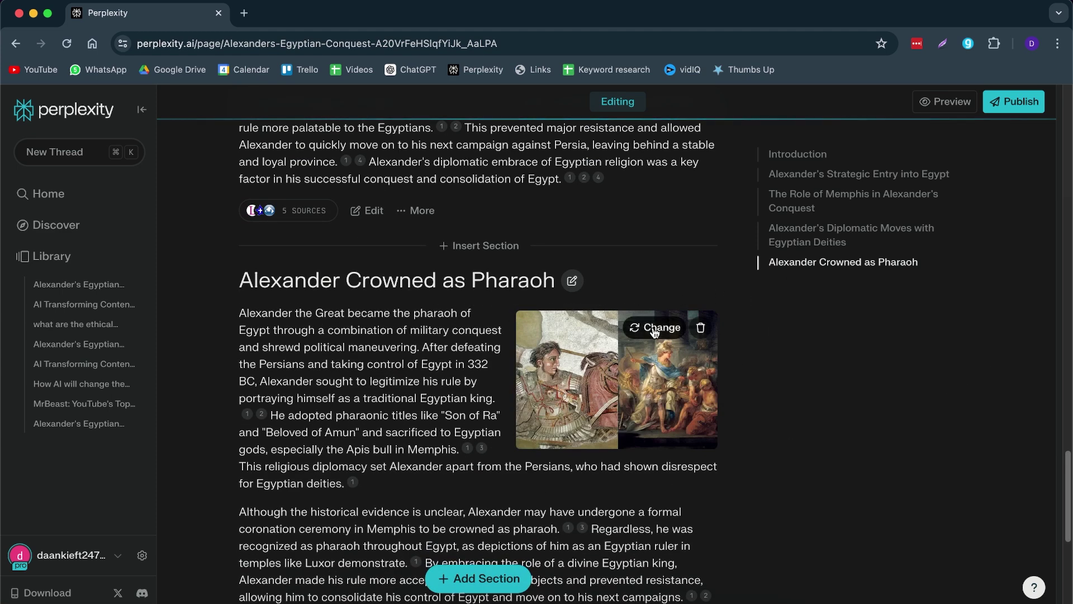
- Regenerate the Alexander Crowned as Pharaoh image in Photograph style
click(656, 326)
click(706, 222)
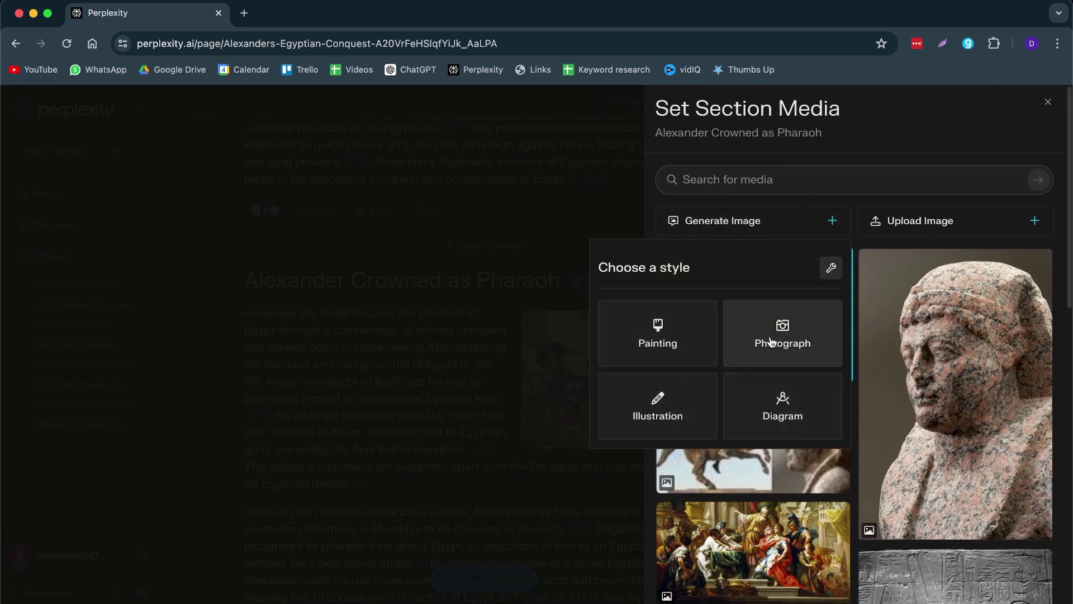
click(738, 343)
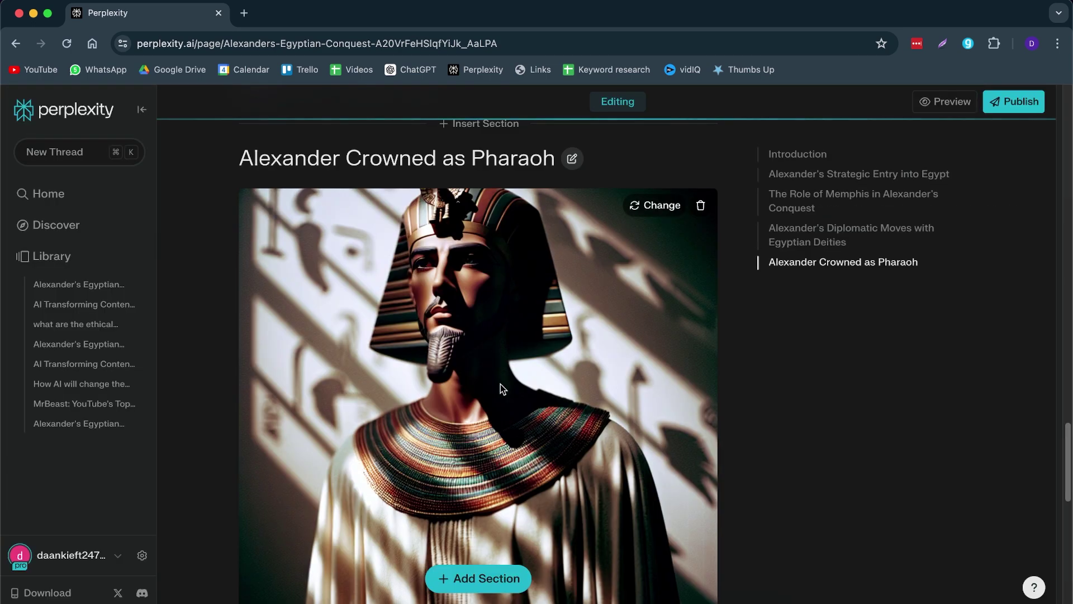
scroll(500, 384, down, 3)
scroll(369, 335, down, 3)
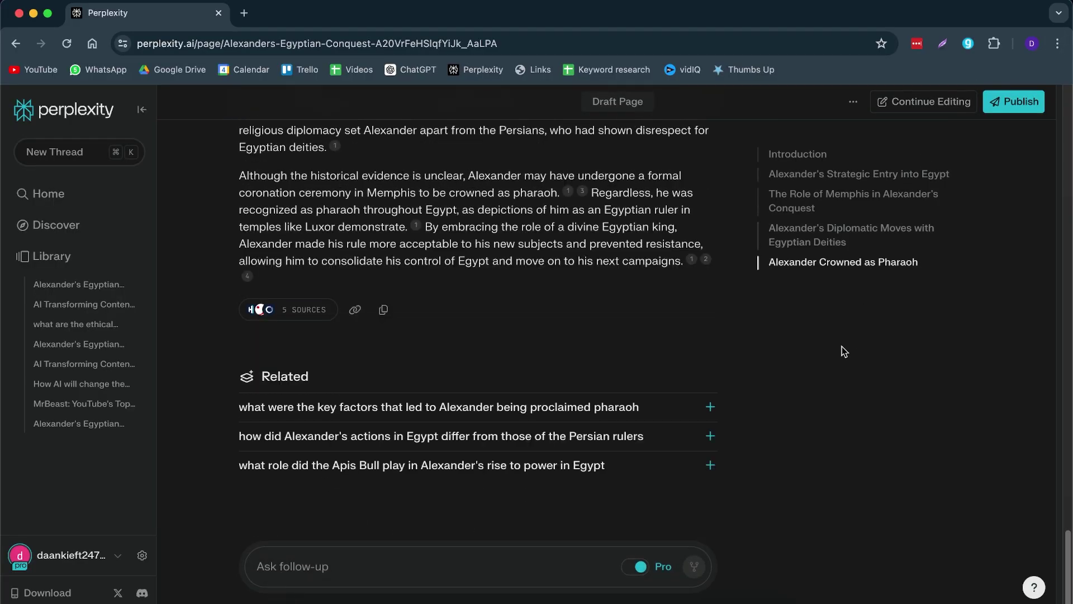
- Review the draft and publish the Alexander's Egyptian Conquest page
scroll(834, 374, up, 10)
scroll(836, 373, up, 10)
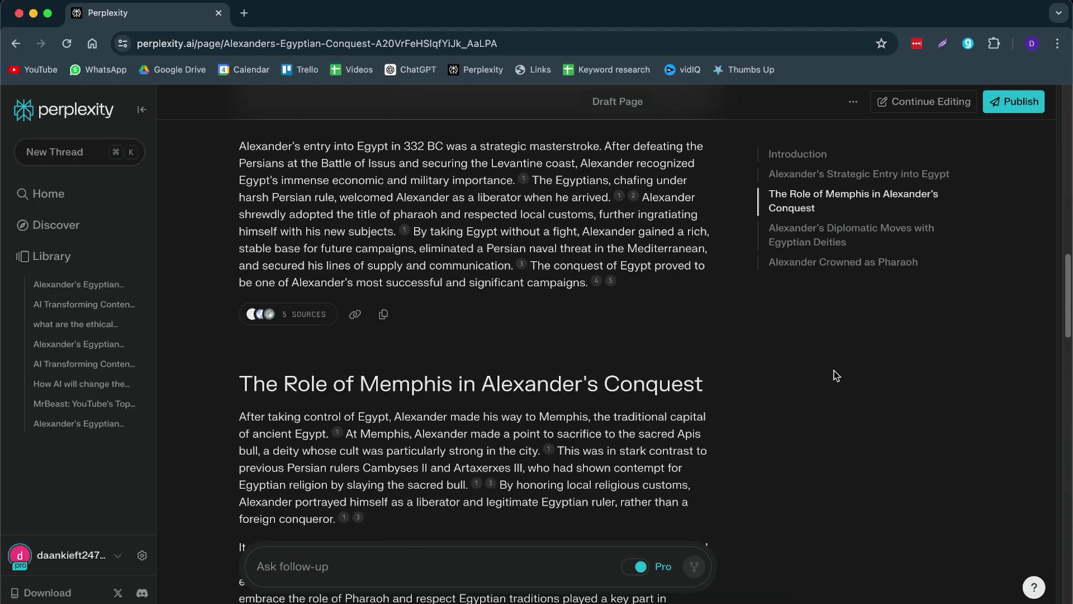
scroll(861, 380, down, 15)
click(1023, 109)
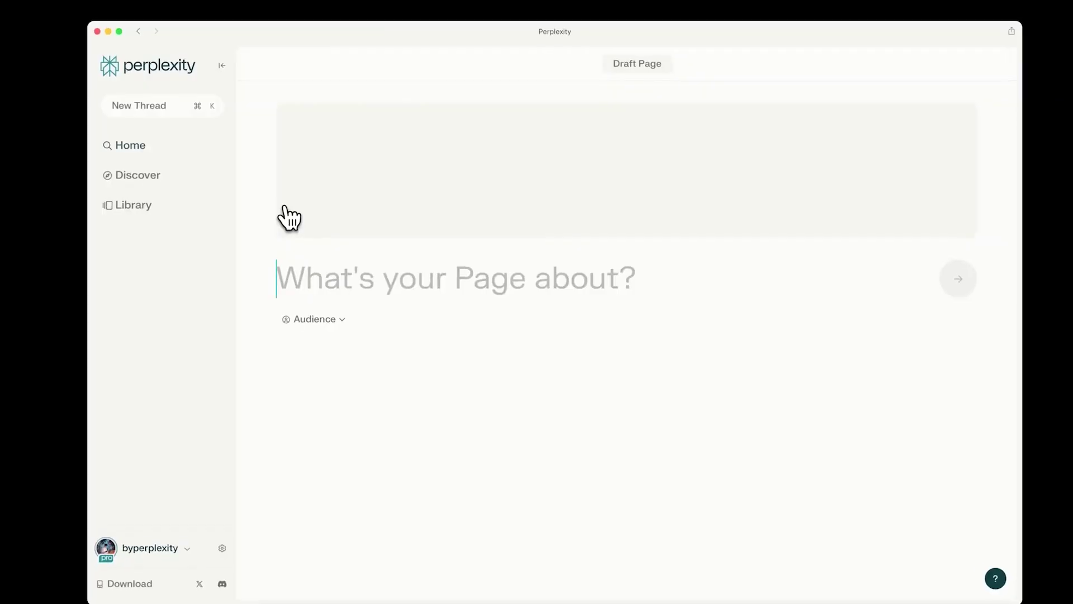
- Generate a 'History of Street Art' page and set the hiking section image to the turquoise lake photo
text(History of Street Art)
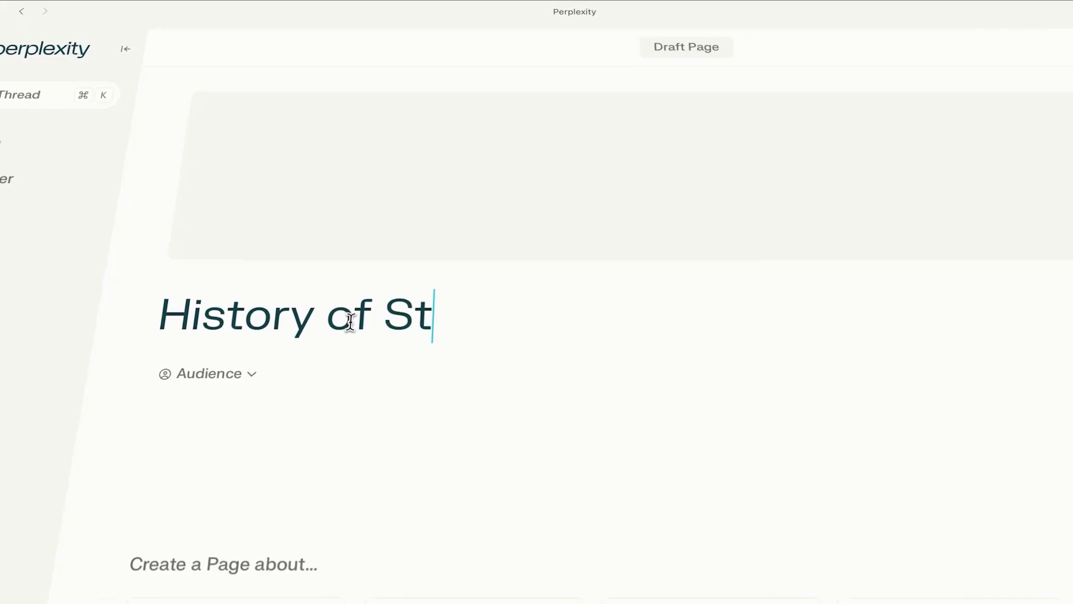
key(Return)
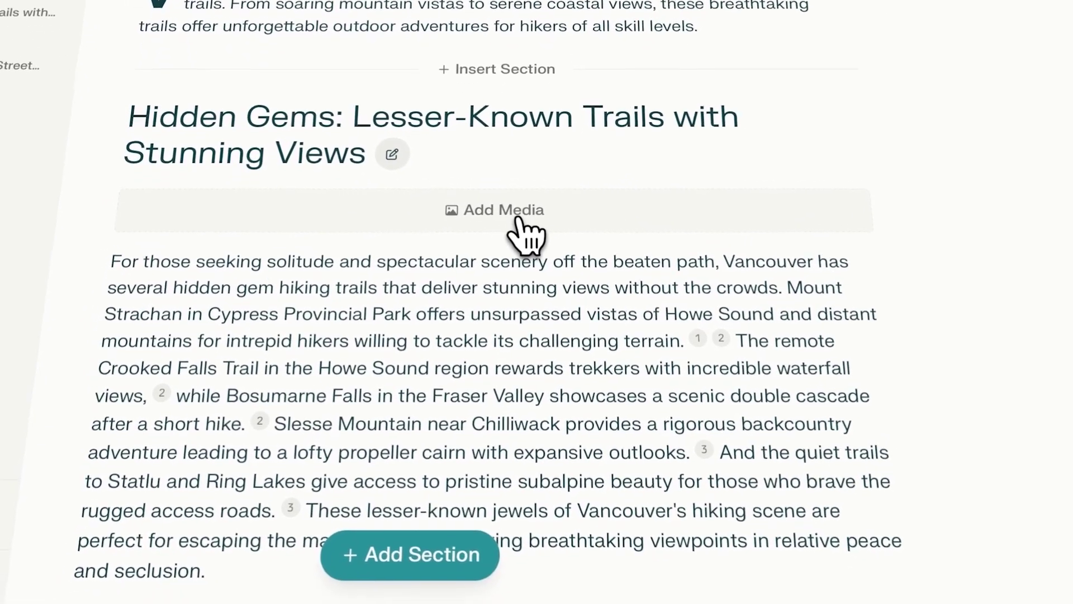
click(520, 219)
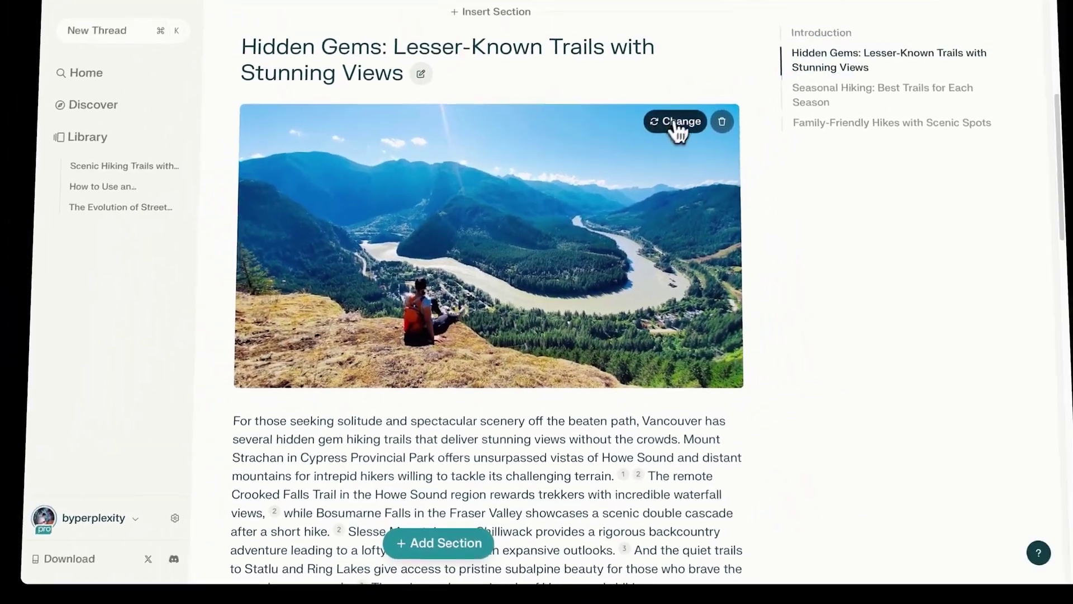
click(771, 170)
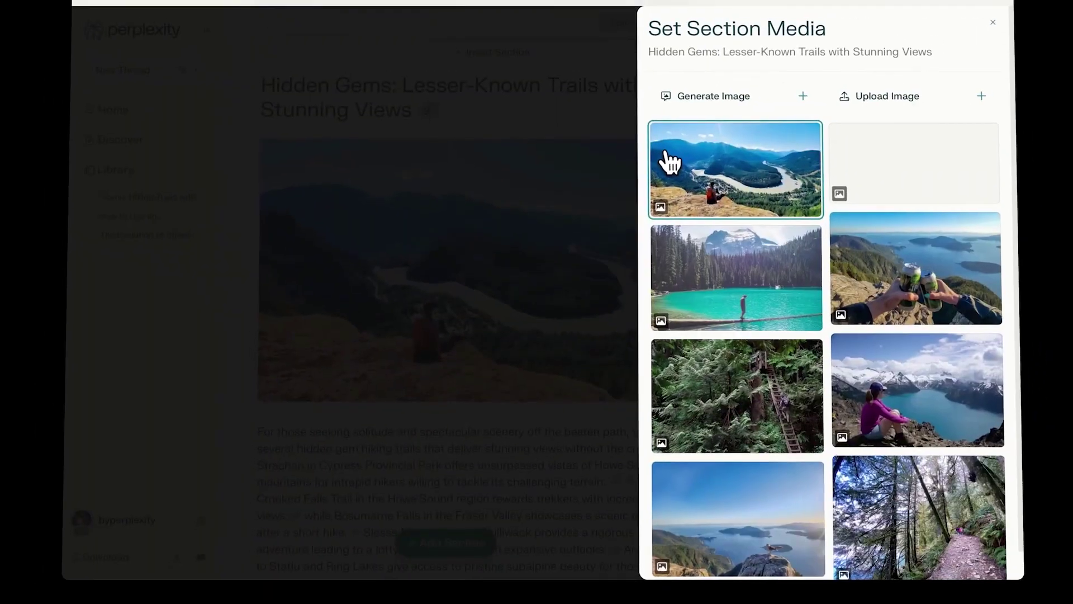
click(721, 245)
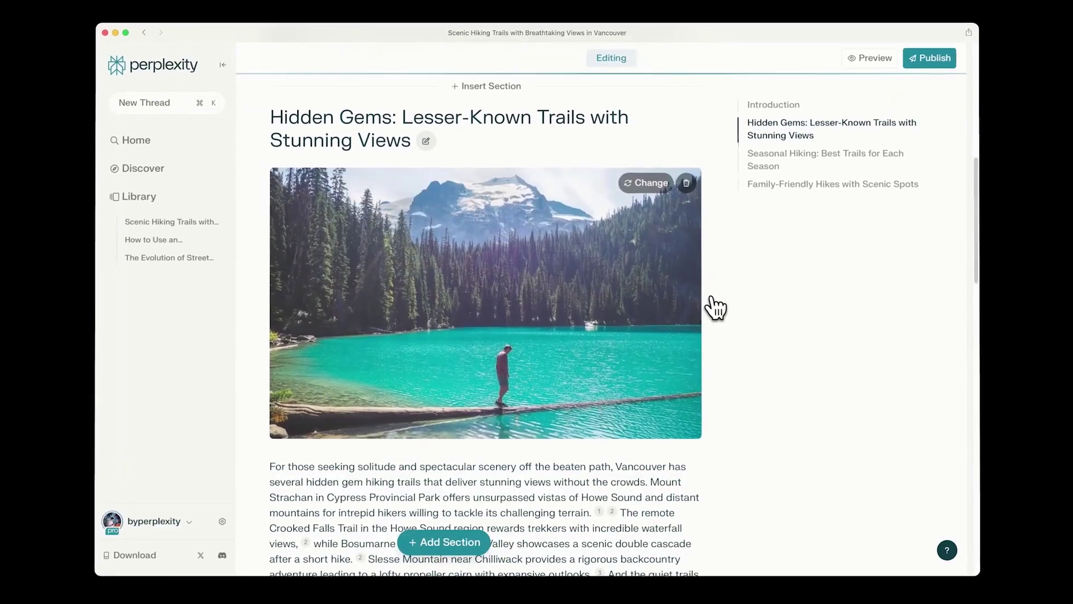
scroll(718, 305, down, 2)
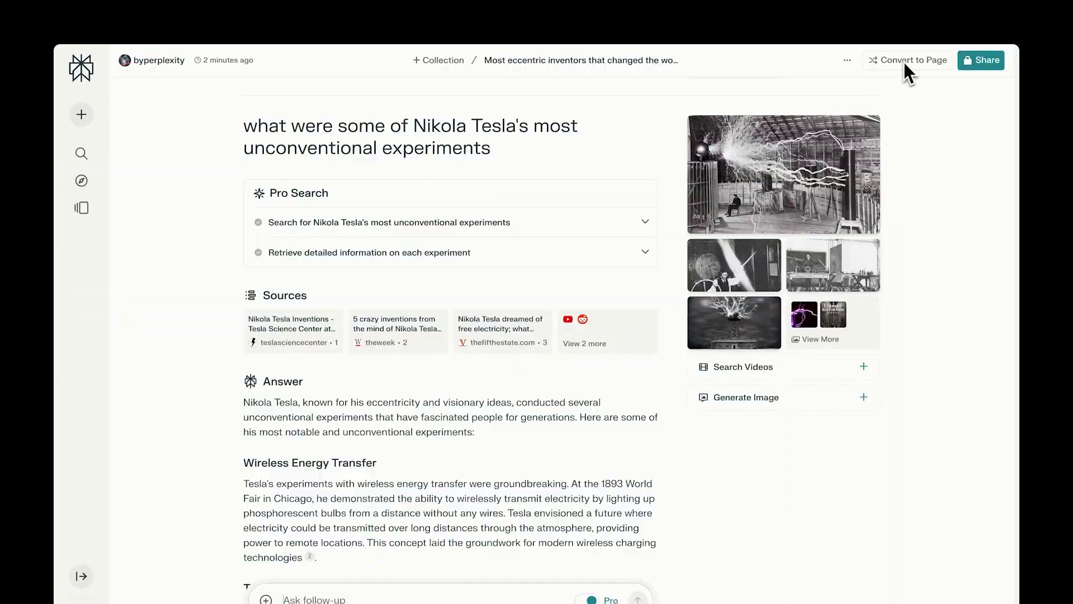
- Convert the Tesla thread into a page
click(904, 62)
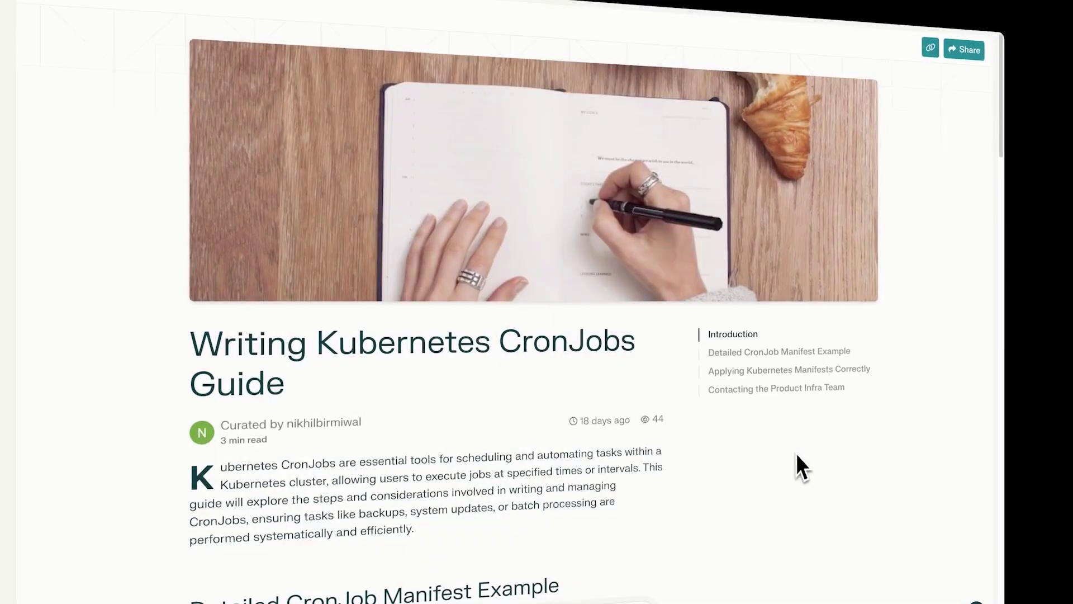
scroll(805, 468, down, 5)
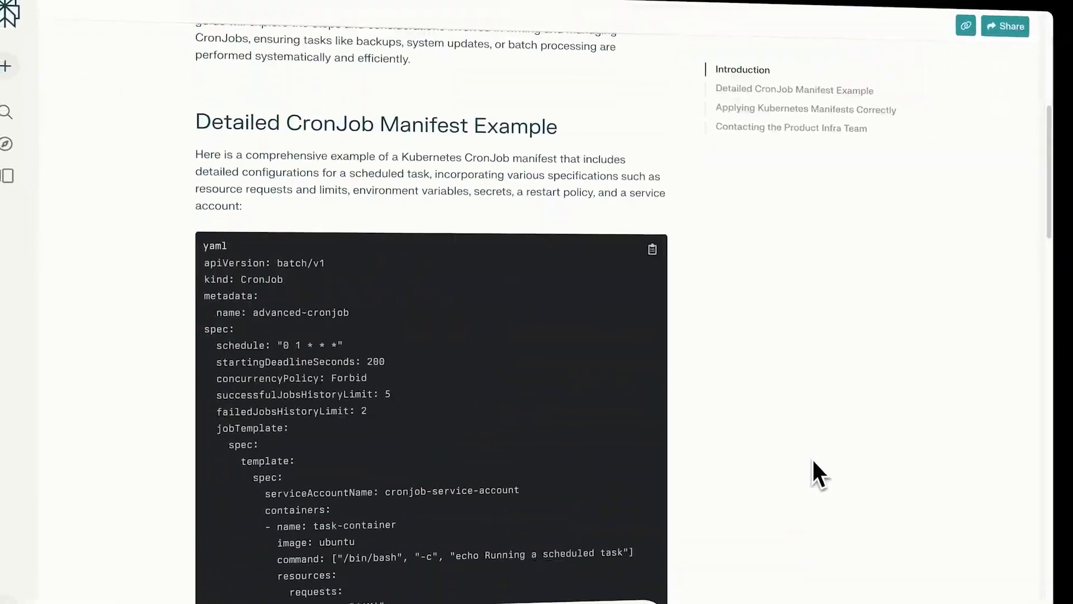
scroll(815, 460, down, 6)
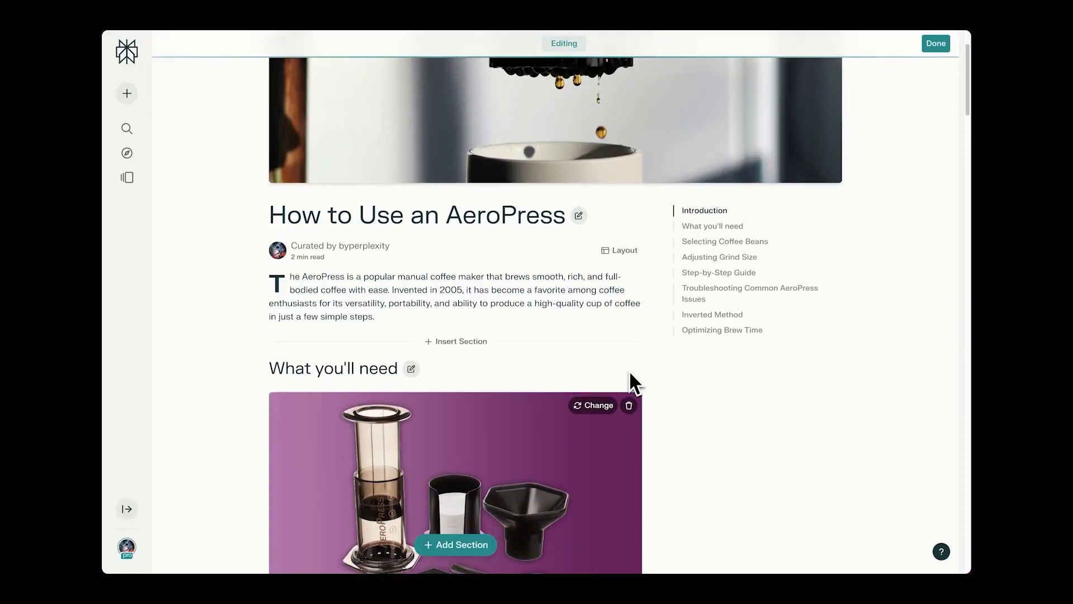
scroll(630, 371, down, 3)
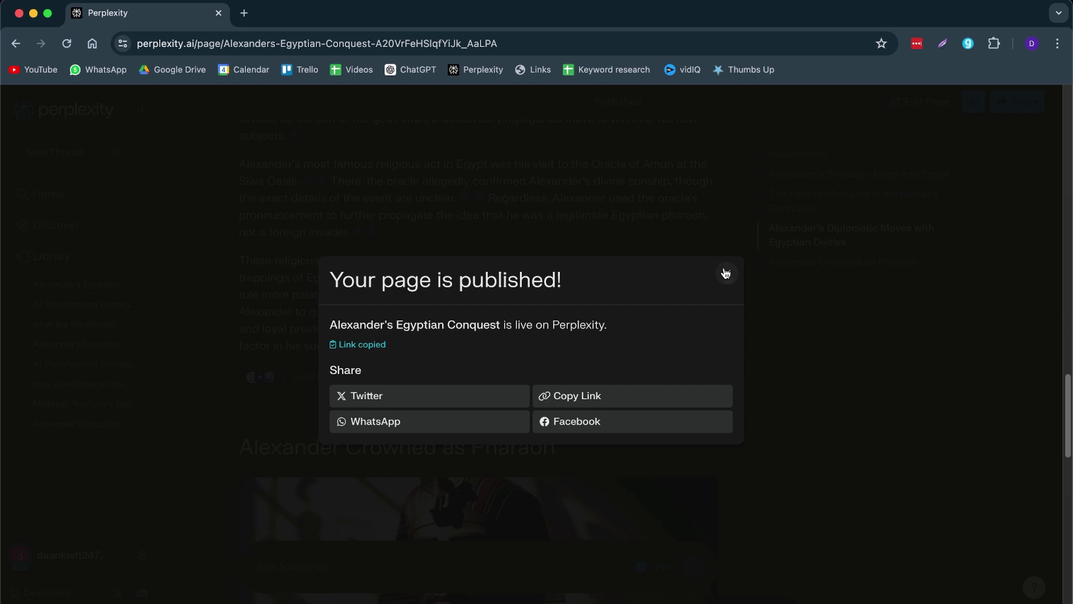
- Dismiss the published notice and show the AI Model choices in Pro account settings
click(727, 274)
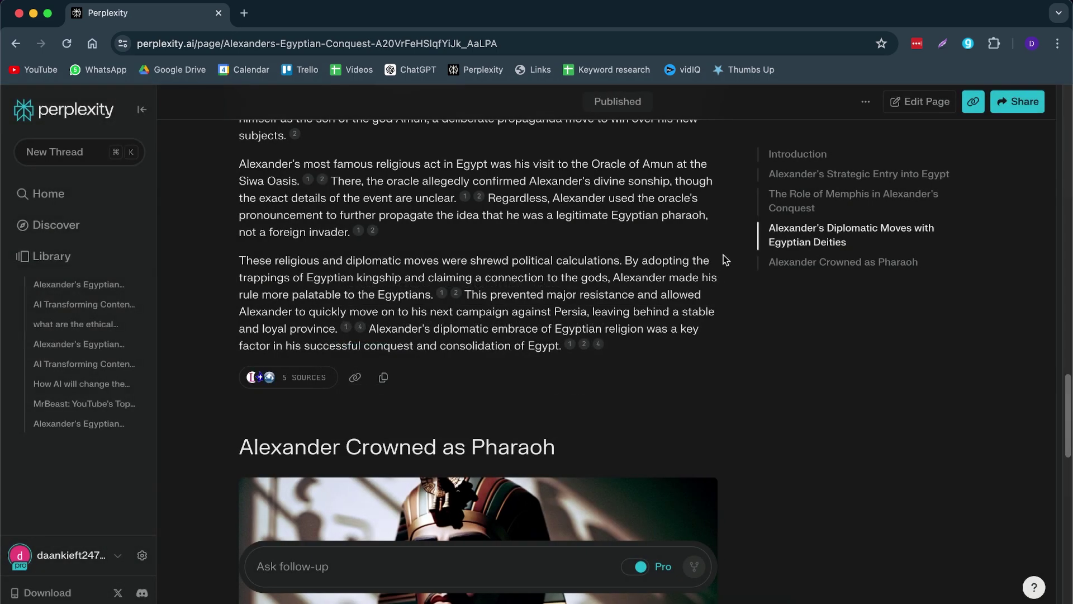
click(142, 554)
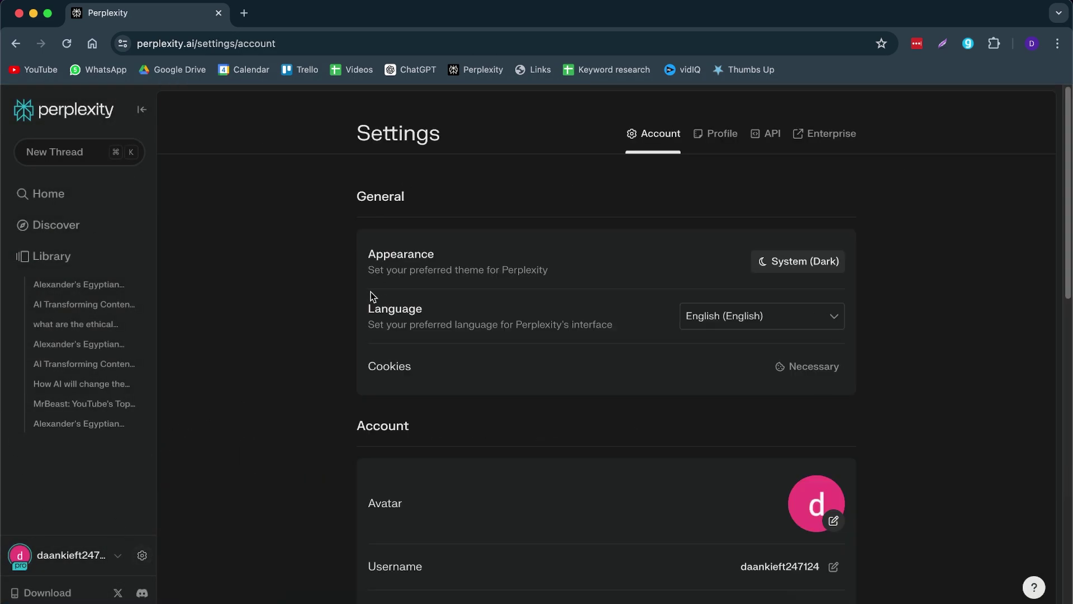
scroll(372, 296, down, 10)
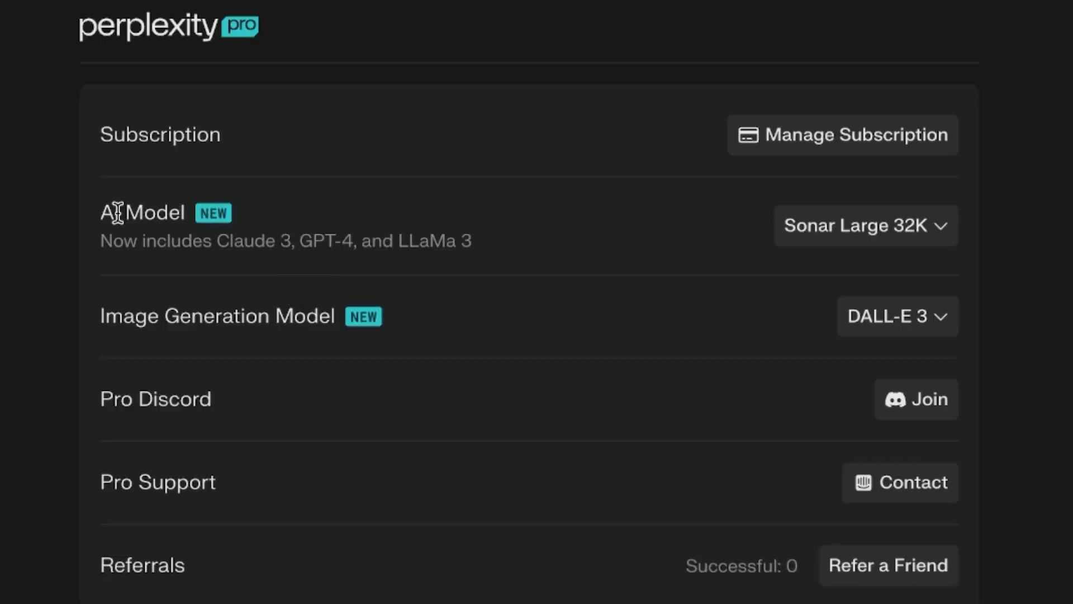
click(864, 225)
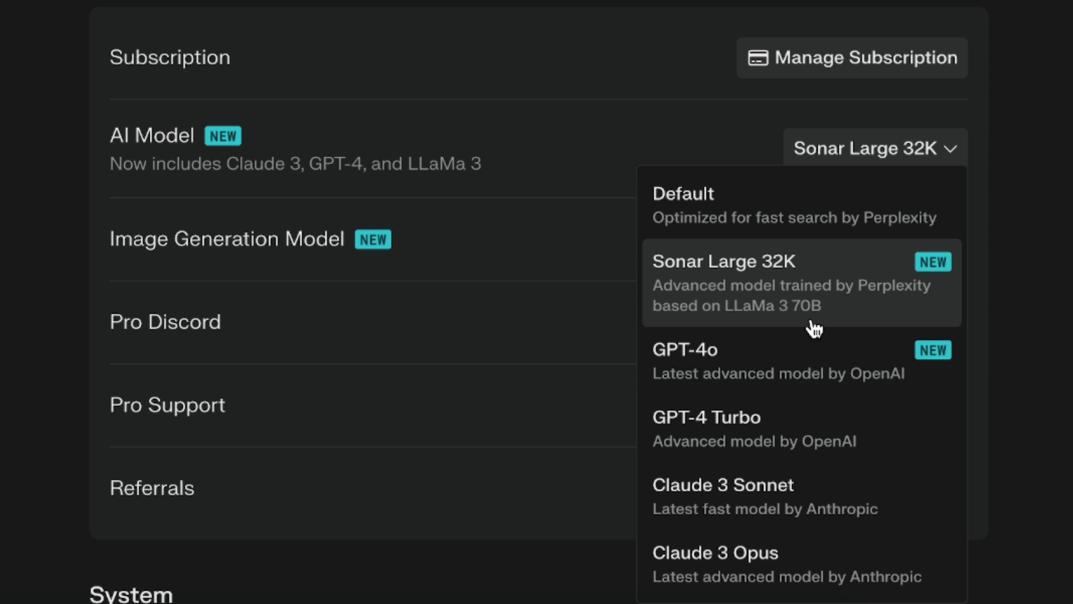
- Keep Sonar Large 32K as the AI model and view the image generation model choices
click(400, 225)
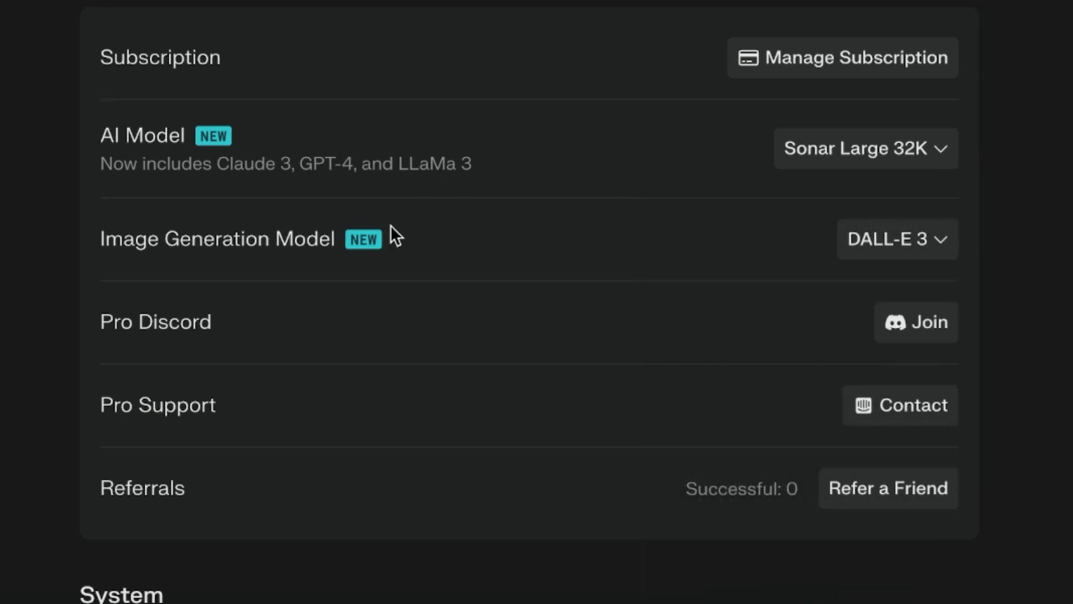
click(872, 246)
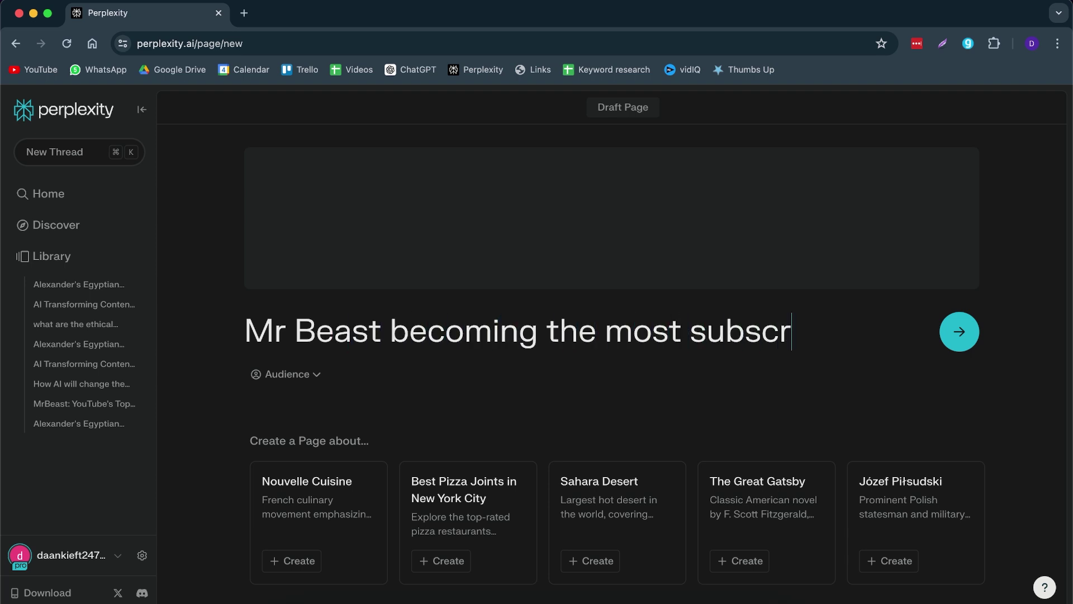
- Submit the topic 'Mr Beast becoming the most subscribed channel on youtube' and review the result
text(channel on youtube)
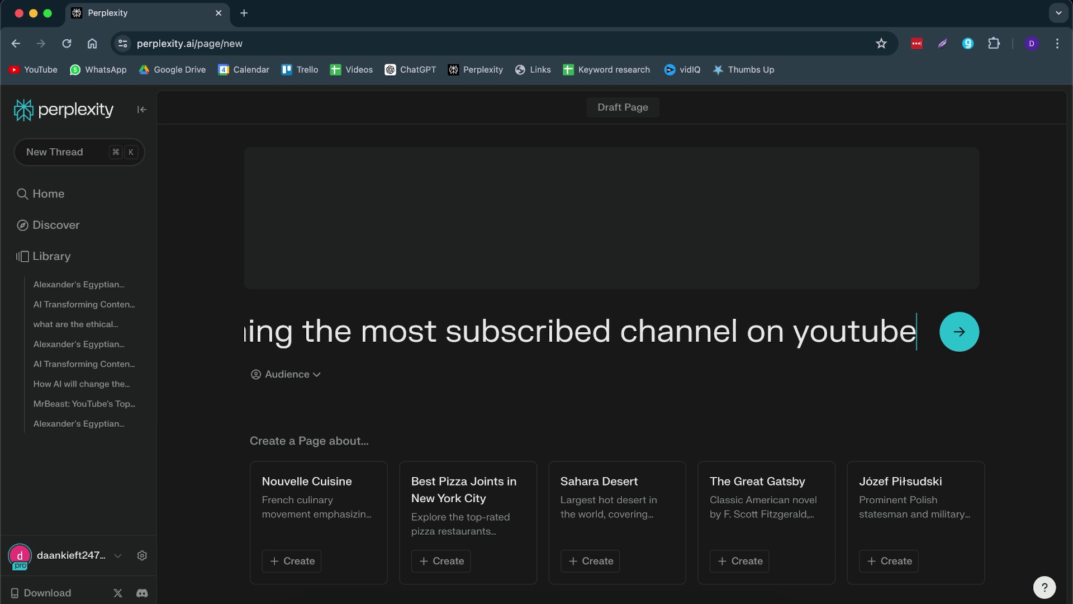
key(Return)
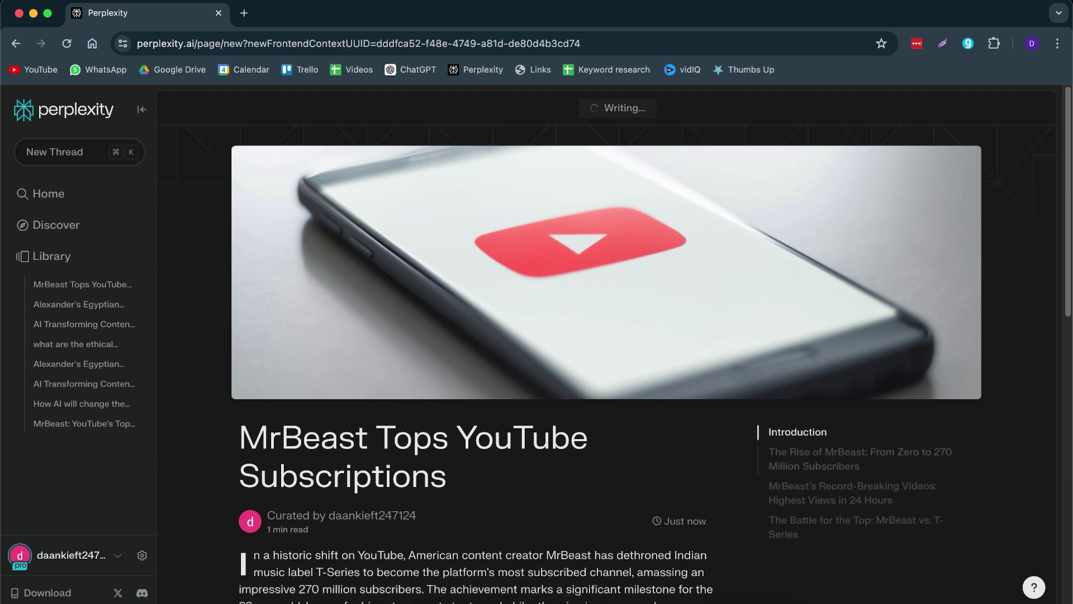
scroll(474, 379, down, 8)
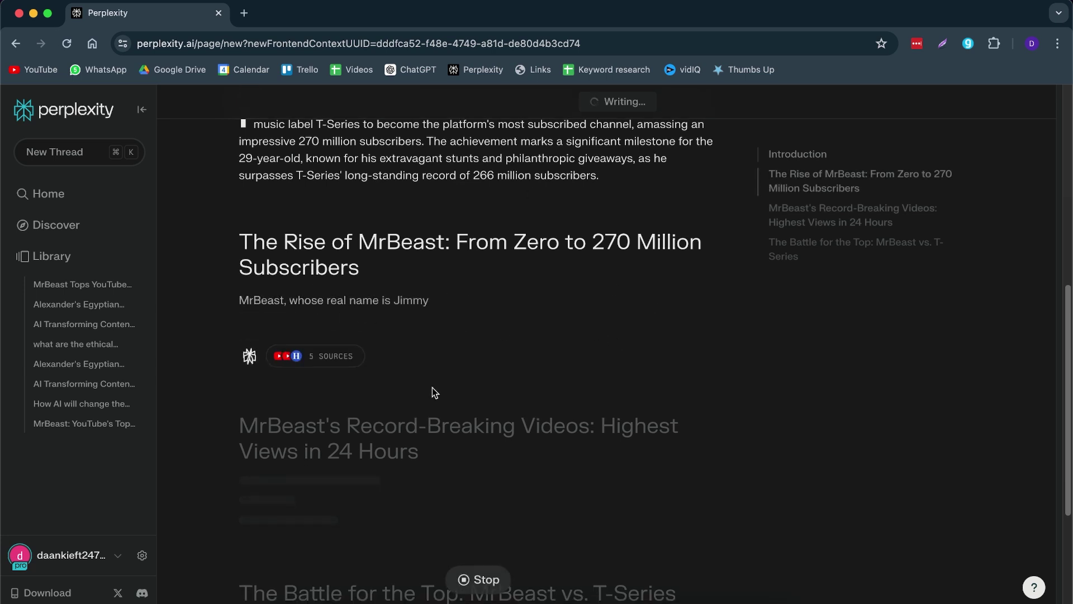
scroll(364, 442, down, 2)
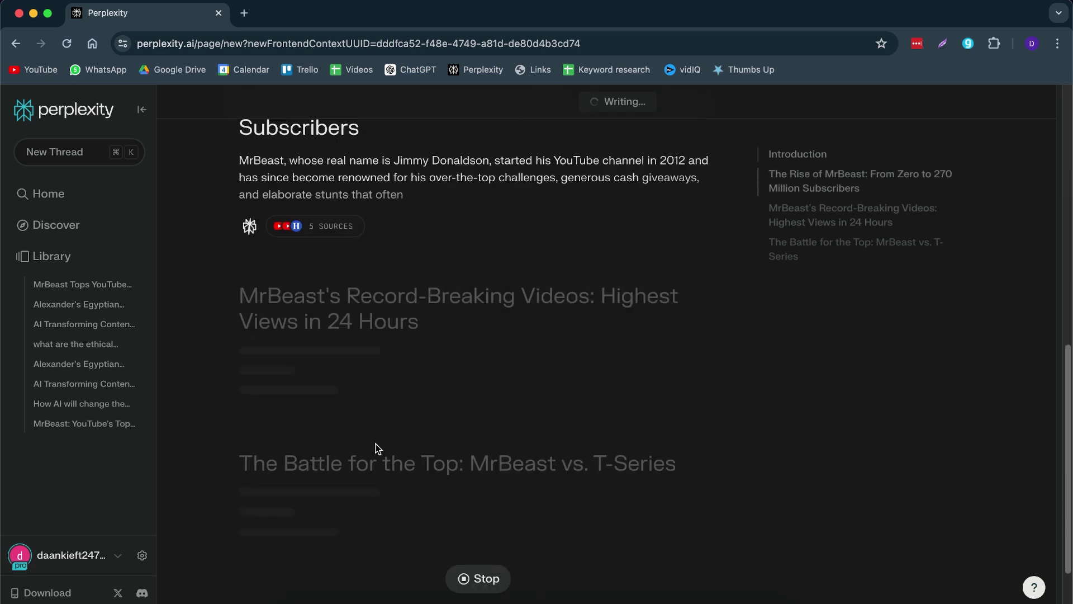
scroll(358, 386, down, 3)
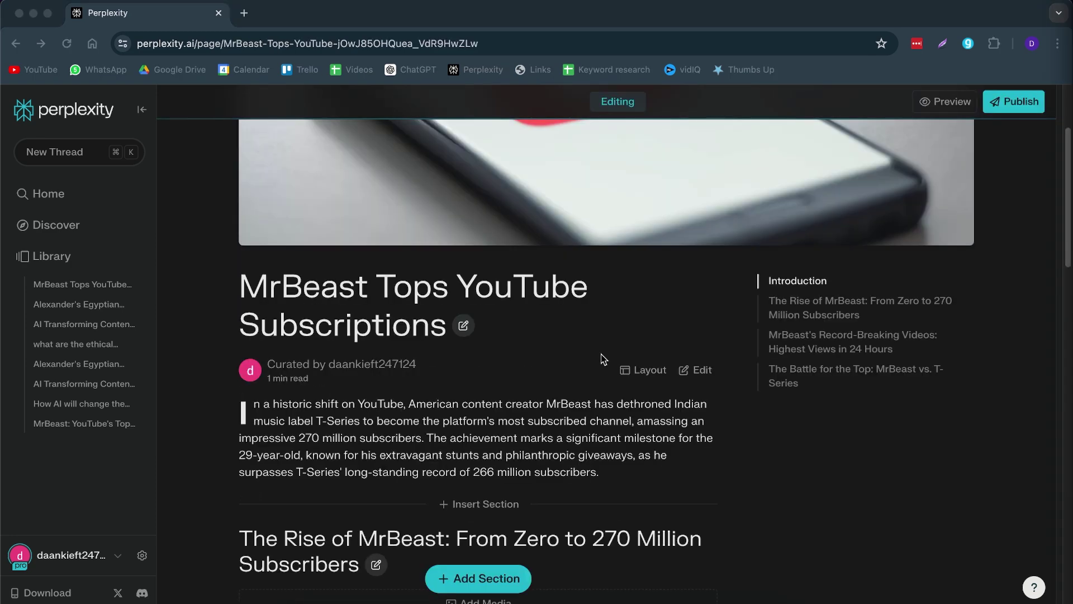
- Scroll through the finished MrBeast Tops YouTube Subscriptions page
scroll(602, 358, down, 15)
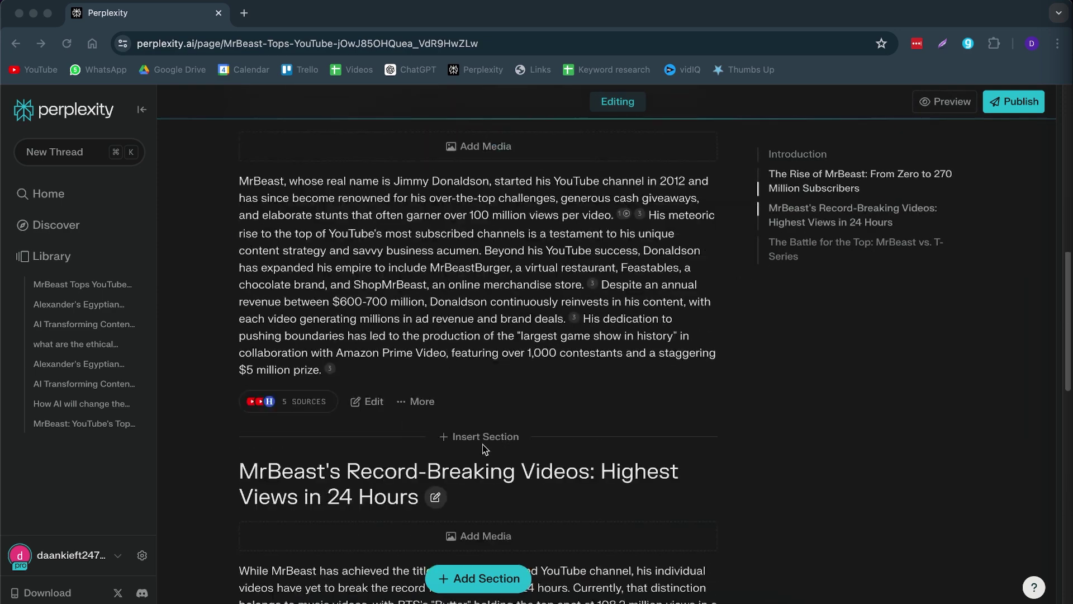
scroll(602, 421, down, 4)
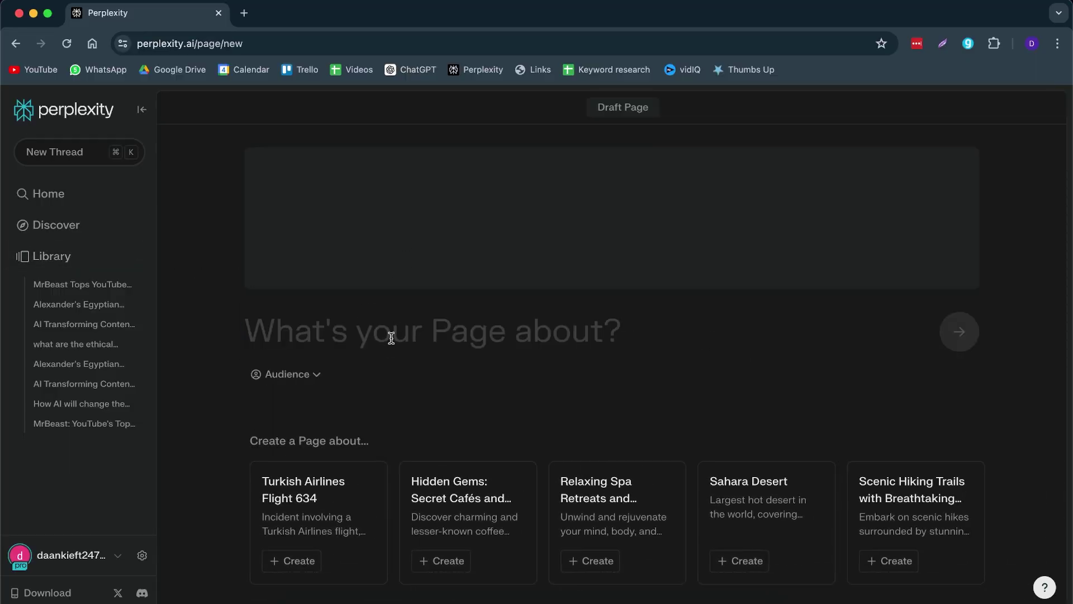
- Submit a 'How to use the Garmin Forerunner 245' topic to generate its page
text(How)
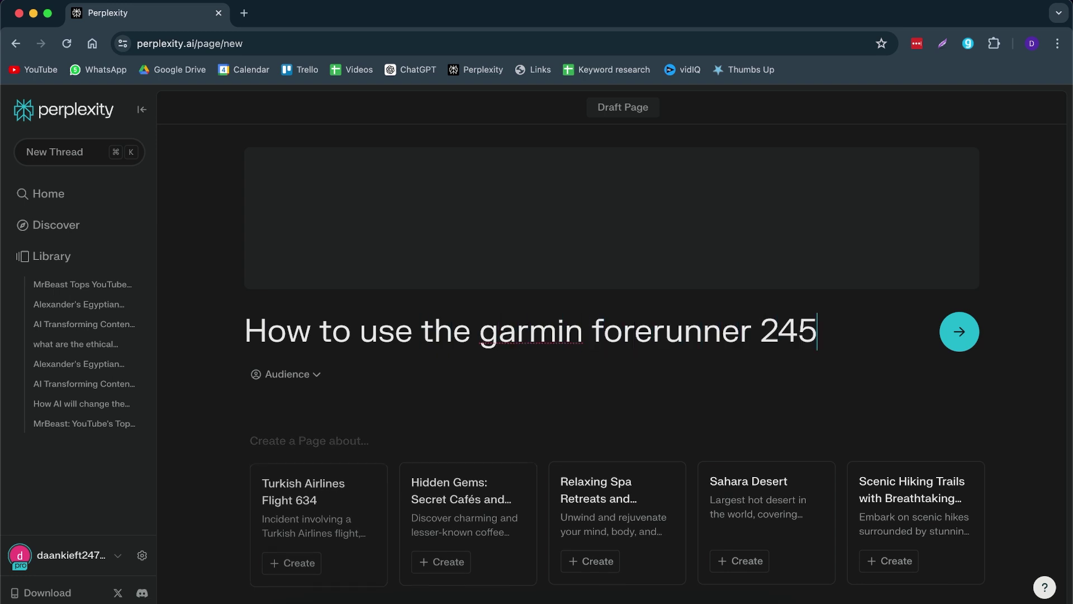
key(Return)
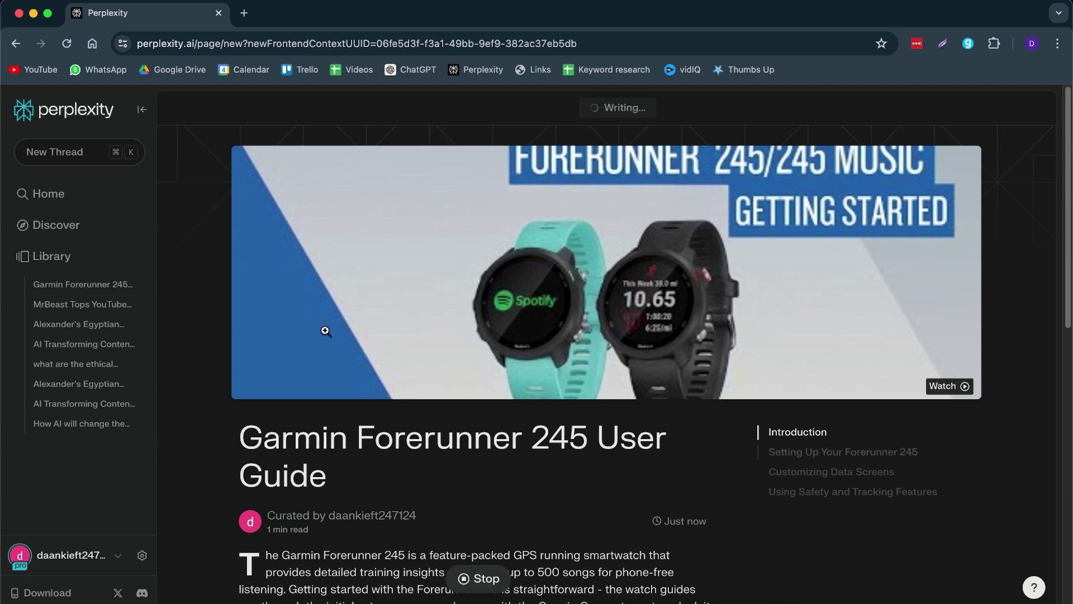
scroll(325, 332, down, 1)
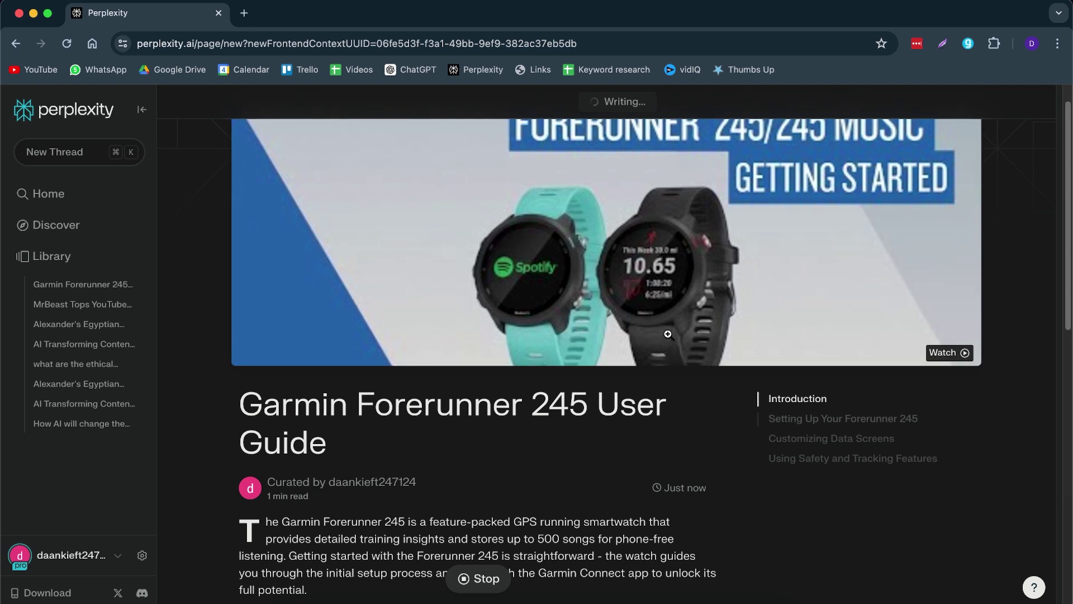
scroll(668, 334, down, 5)
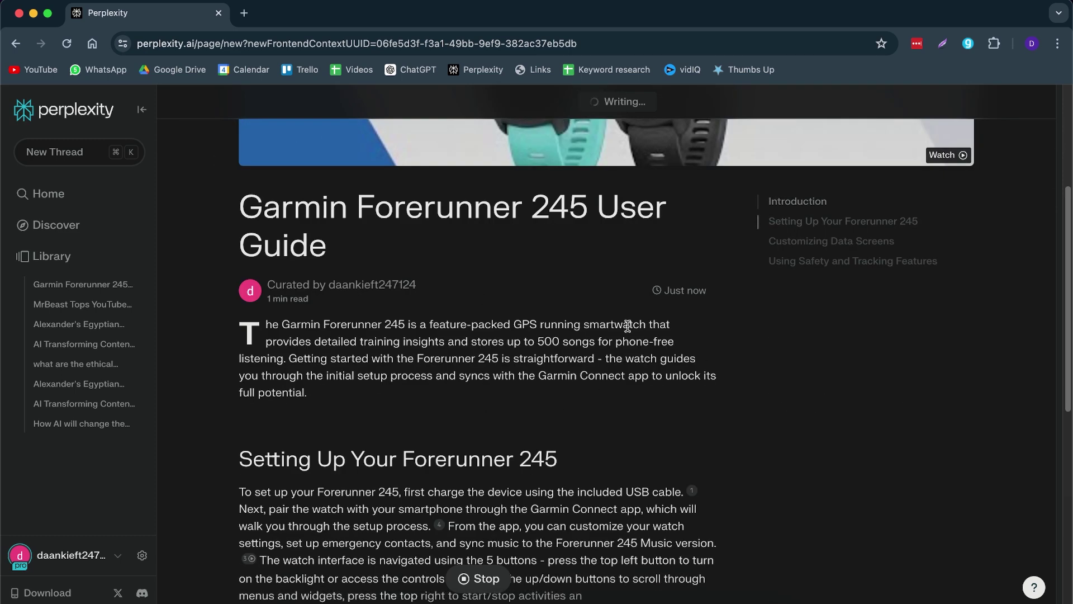
scroll(386, 343, down, 4)
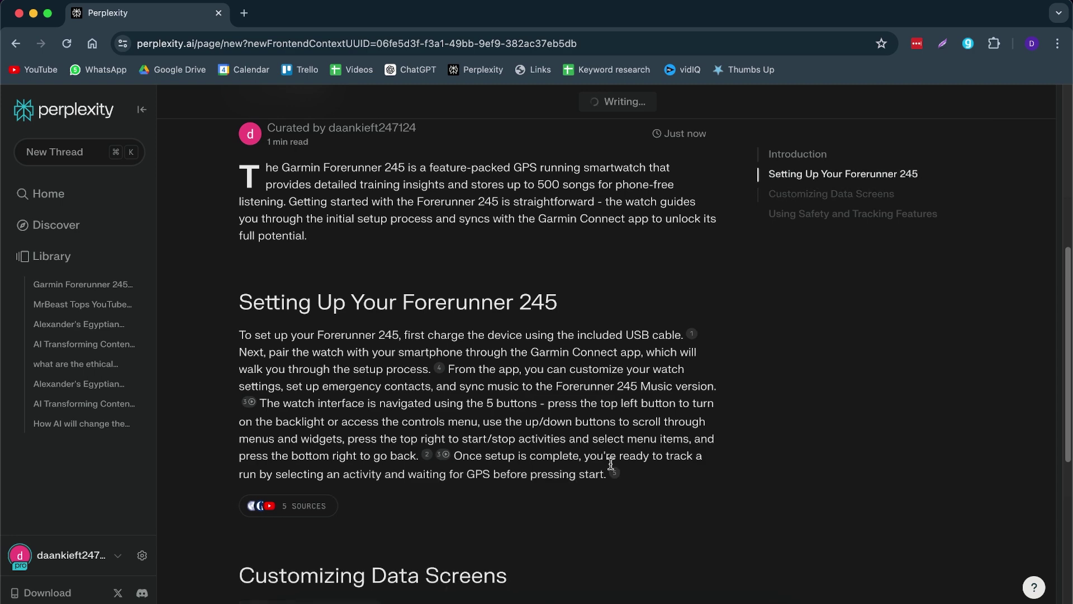
scroll(611, 464, down, 5)
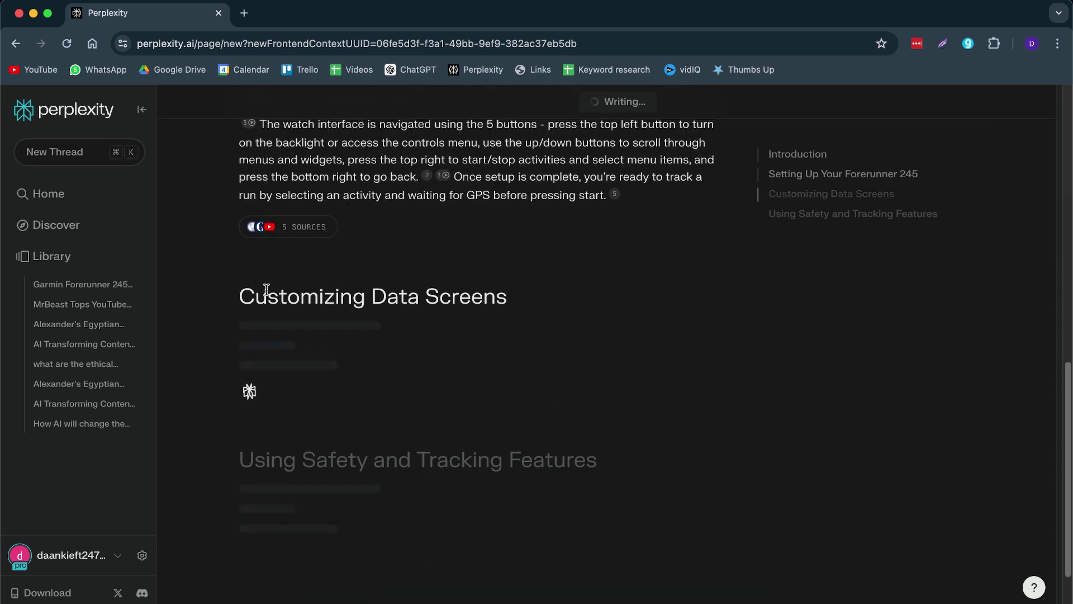